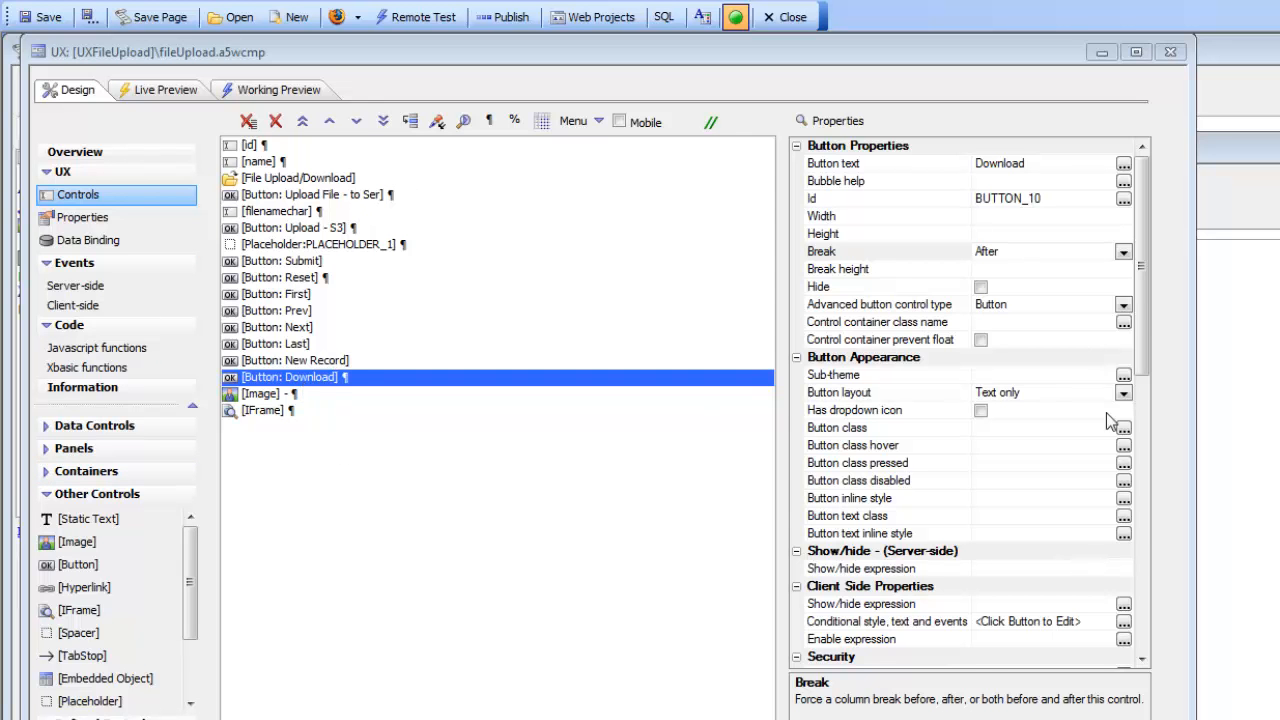
Open the File Download action in the Download button's click event for editing.
{"action": "left_click_drag", "start_coordinate": [1141, 330], "coordinate": [1144, 537]}
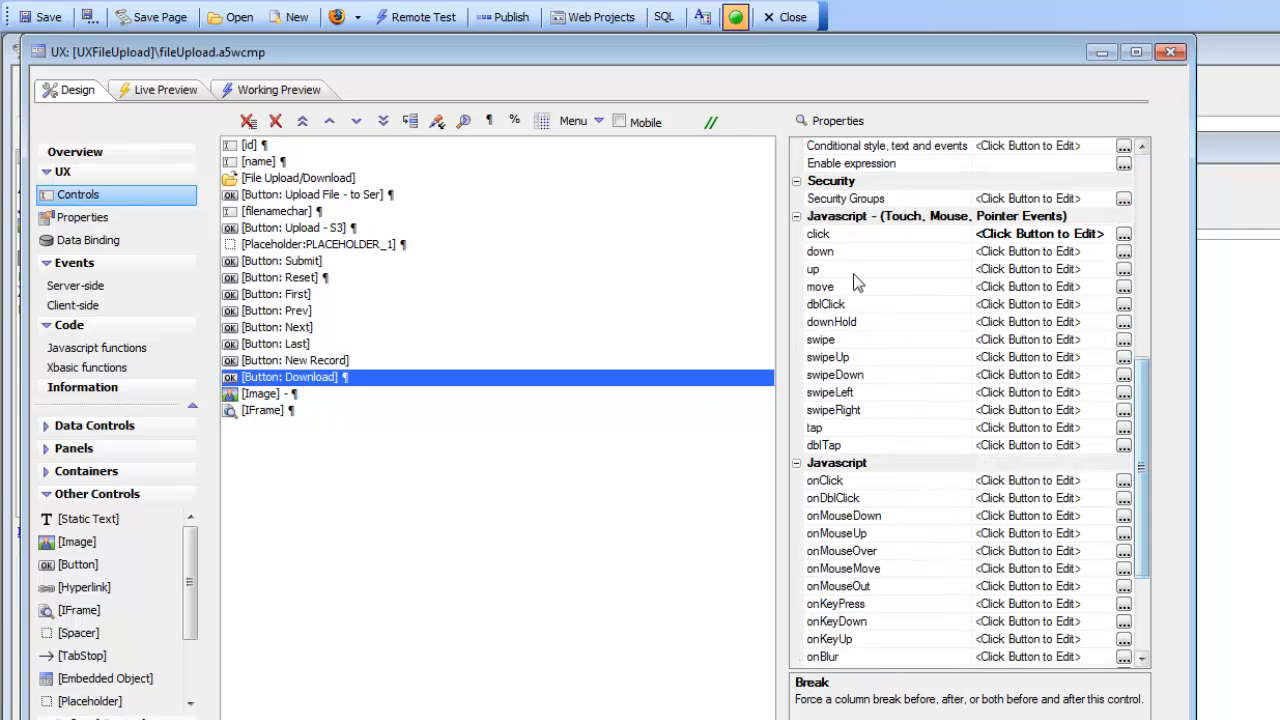
{"action": "double_click", "coordinate": [852, 235]}
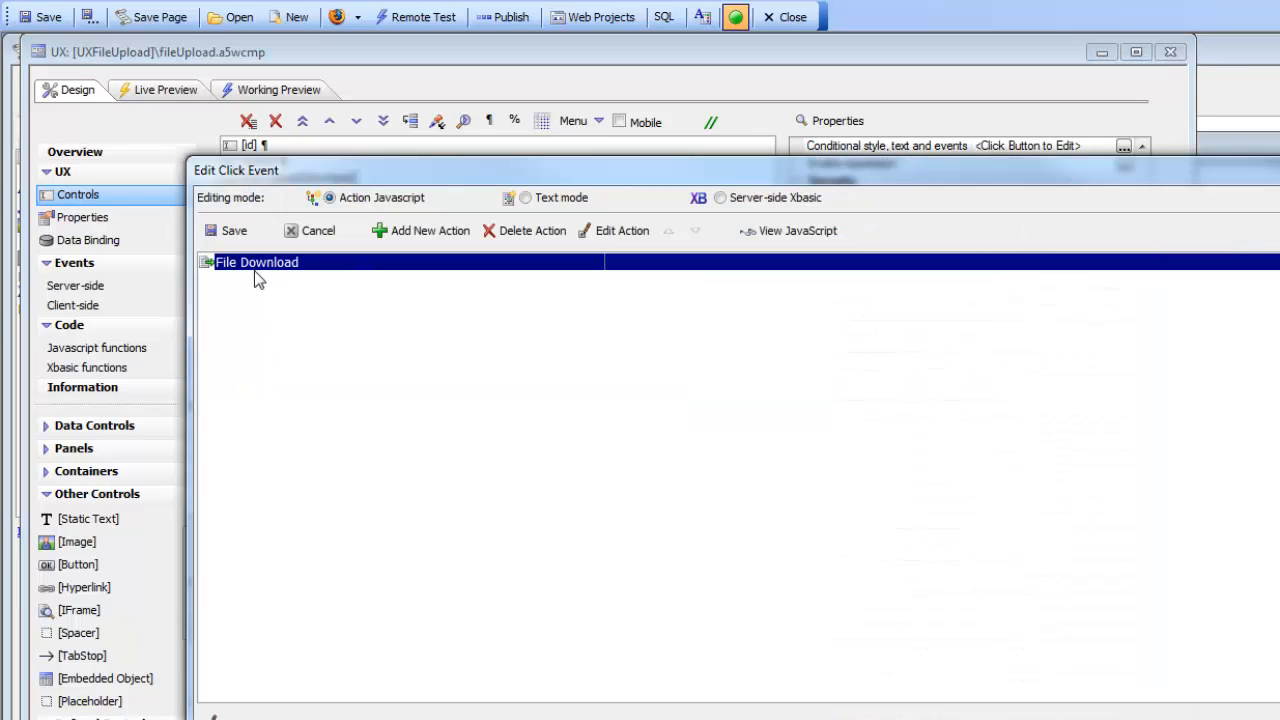
{"action": "left_click", "coordinate": [609, 231]}
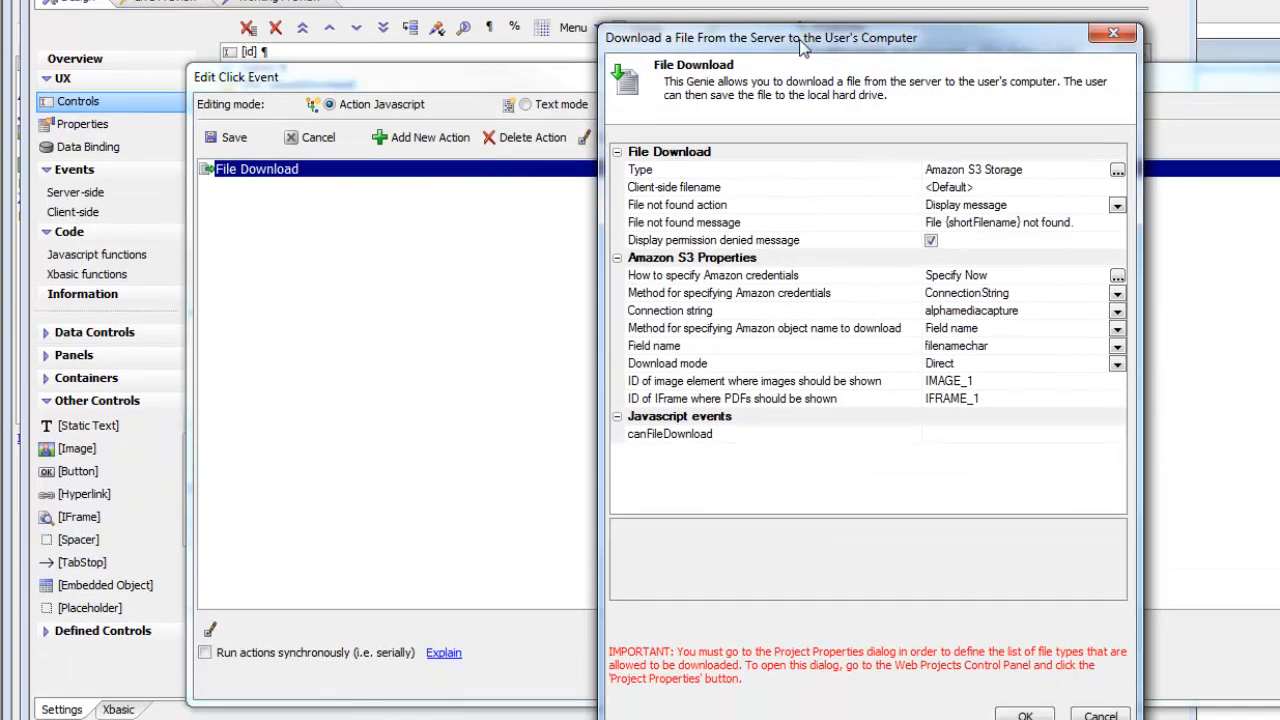
{"action": "left_click_drag", "start_coordinate": [800, 45], "coordinate": [490, 24]}
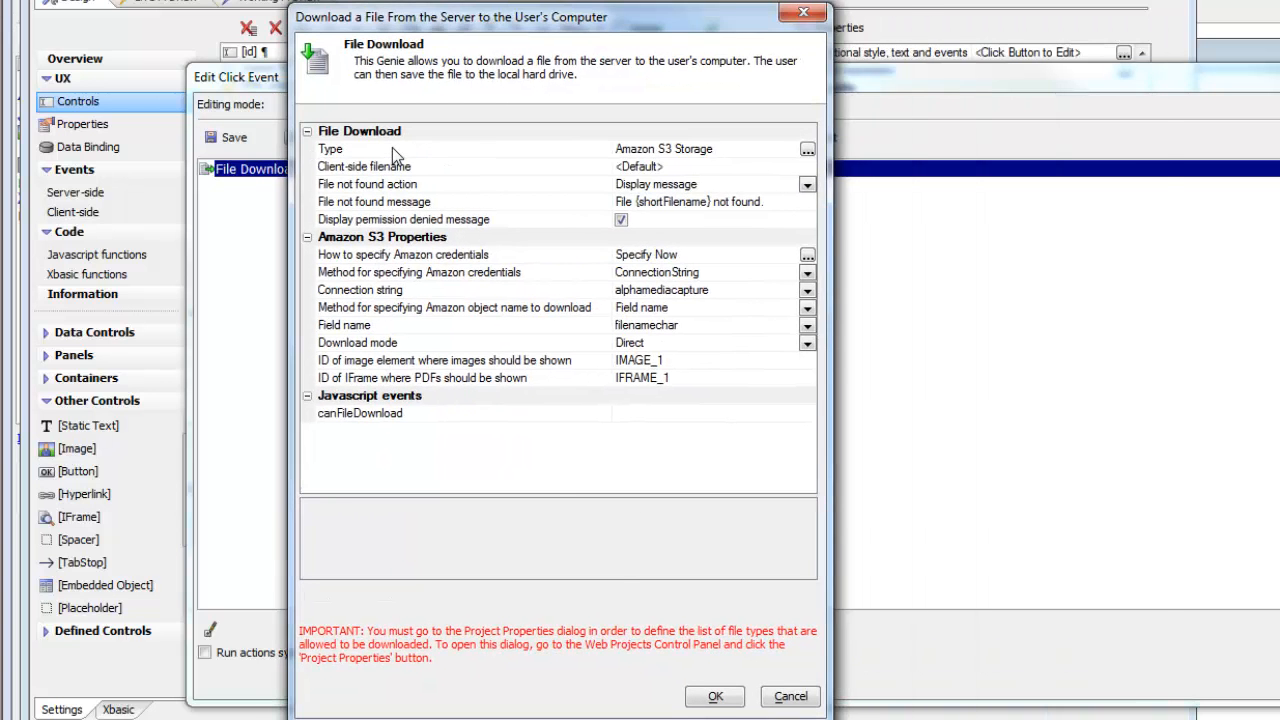
Review the File Download type options, the Amazon credential mode options and the connection string property.
{"action": "double_click", "coordinate": [392, 147]}
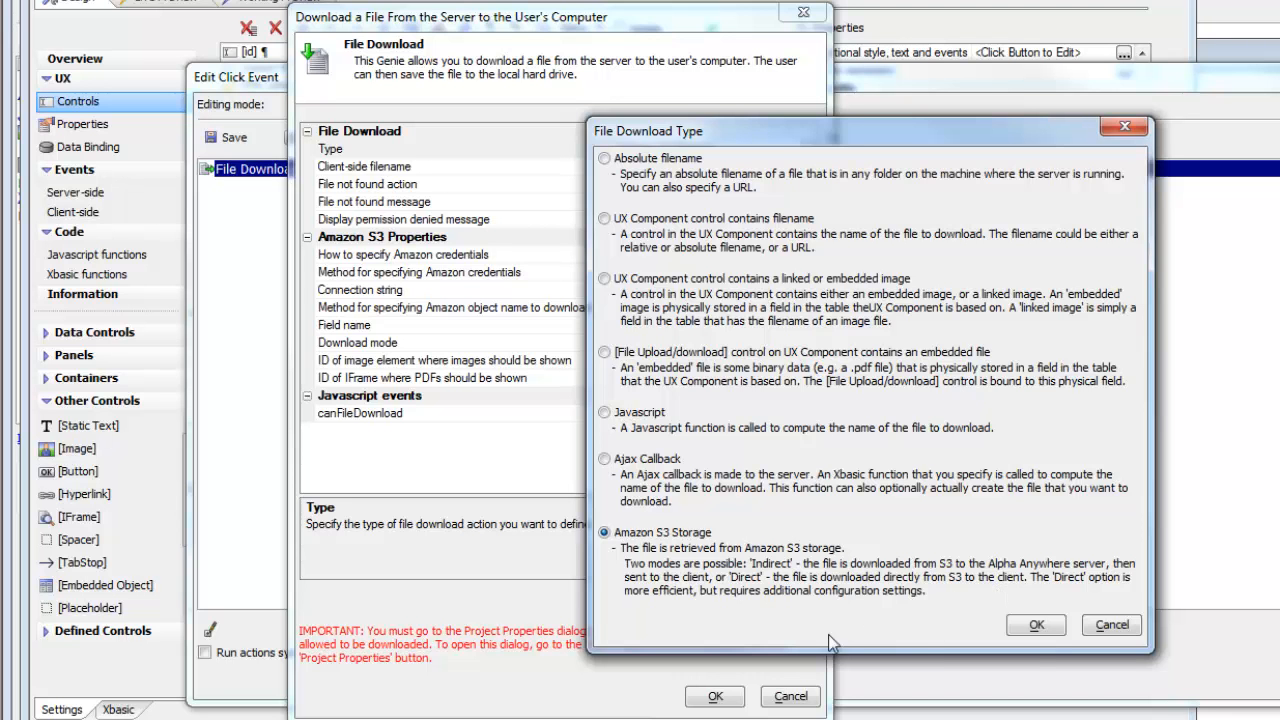
{"action": "left_click", "coordinate": [1034, 626]}
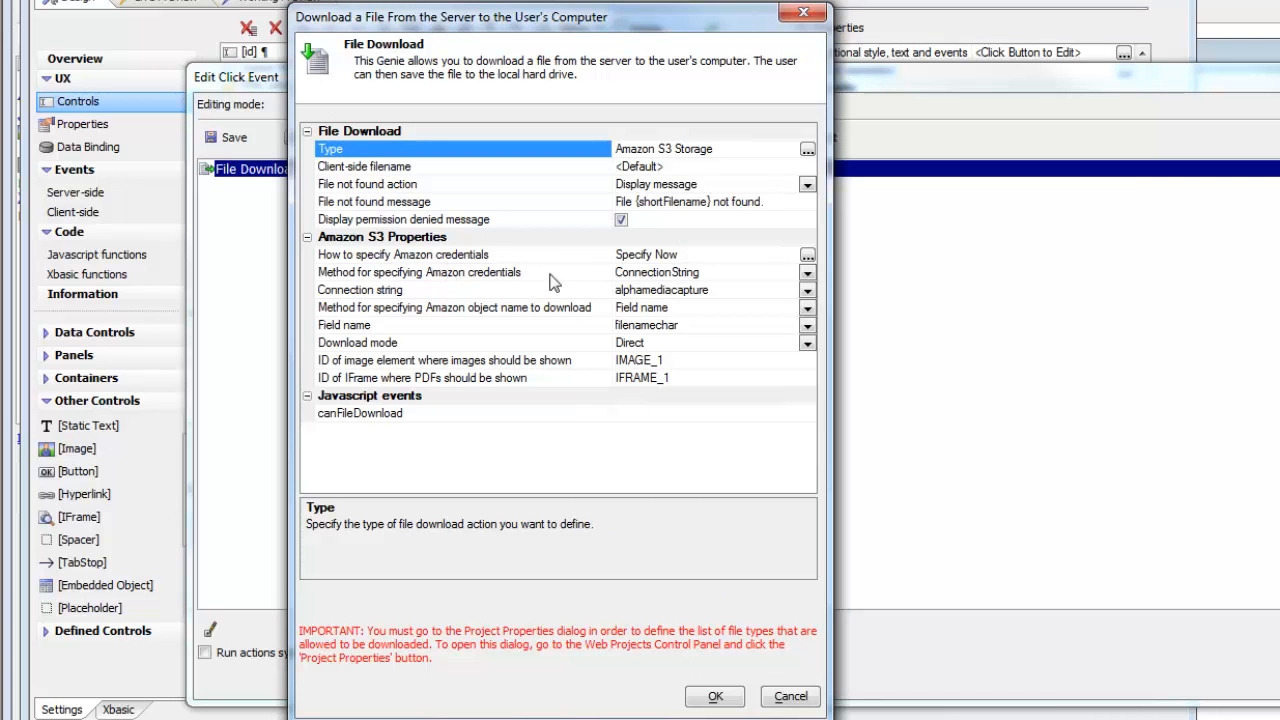
{"action": "left_click", "coordinate": [807, 254]}
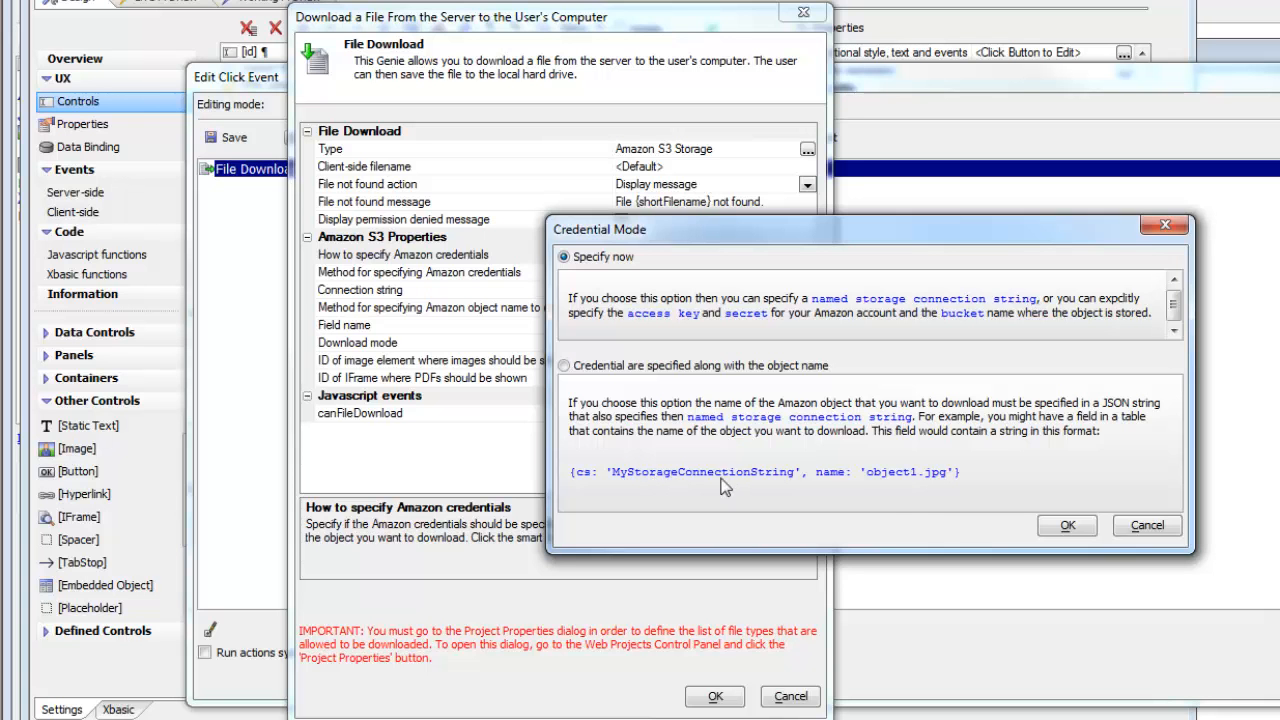
{"action": "left_click", "coordinate": [1068, 526]}
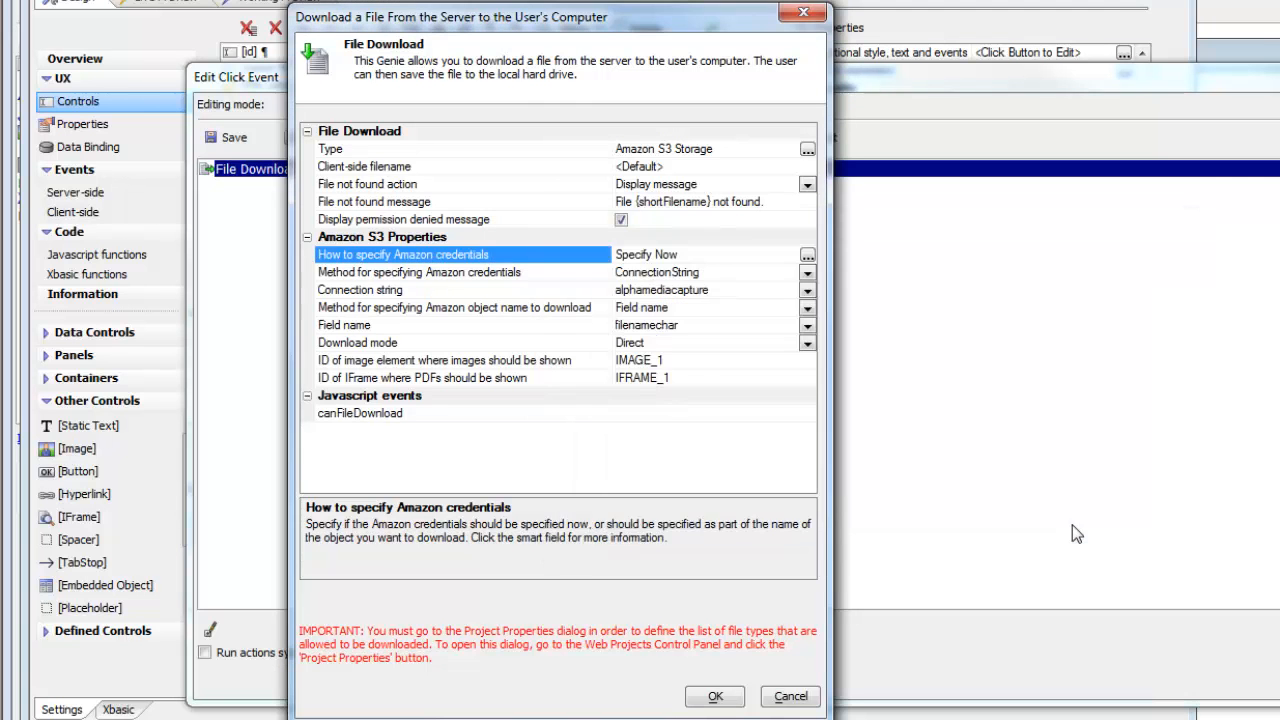
{"action": "left_click", "coordinate": [444, 291]}
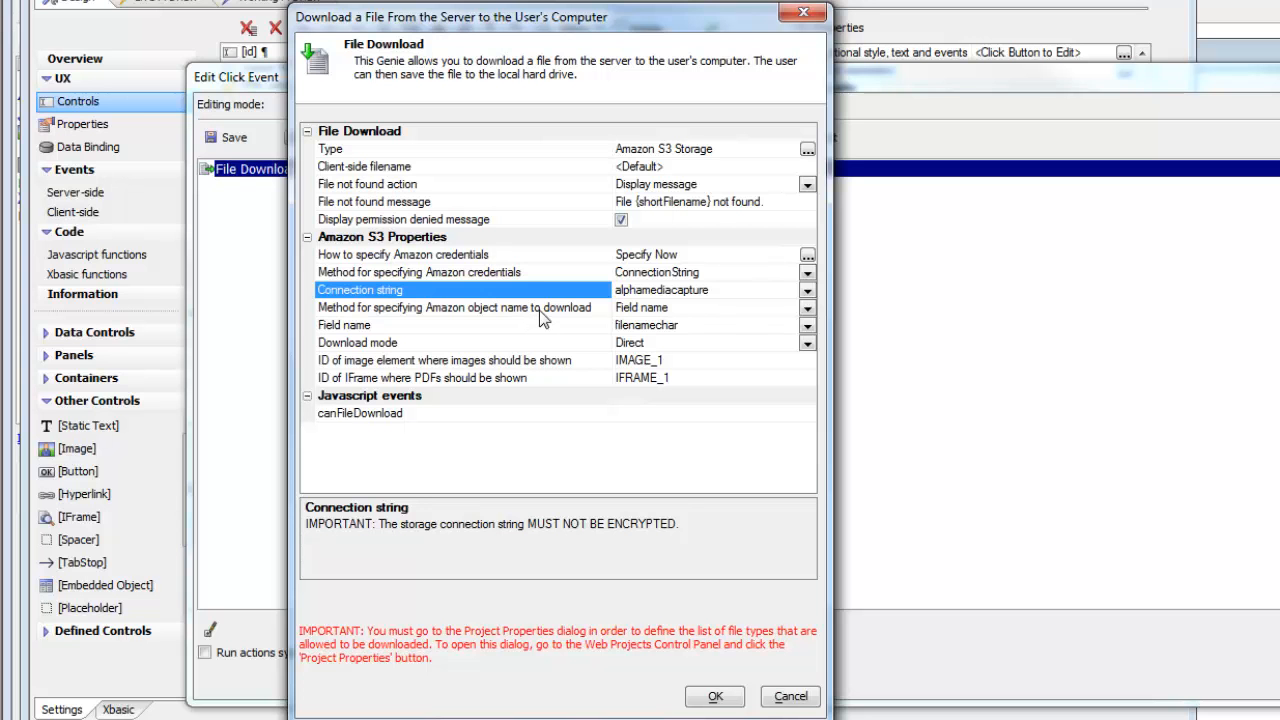
Try the Explicit and Javascript methods for specifying the Amazon object name, and switch back to Field name.
{"action": "left_click", "coordinate": [807, 308]}
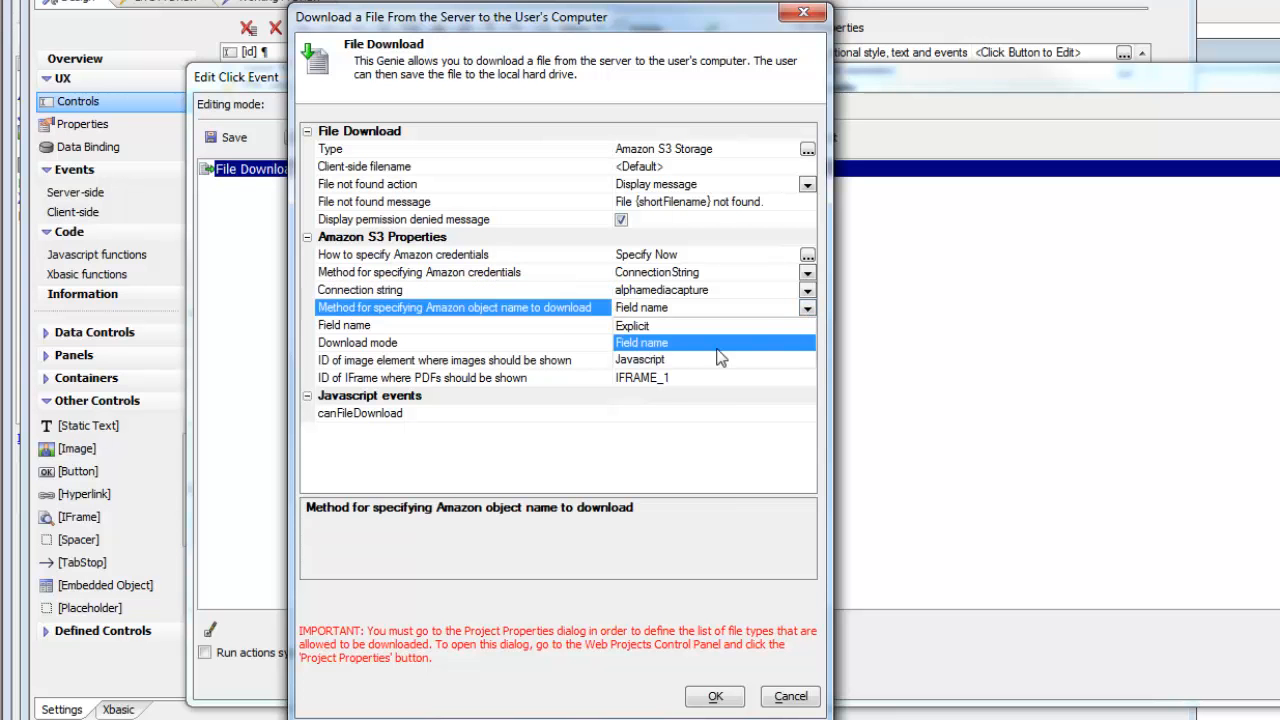
{"action": "left_click", "coordinate": [640, 326]}
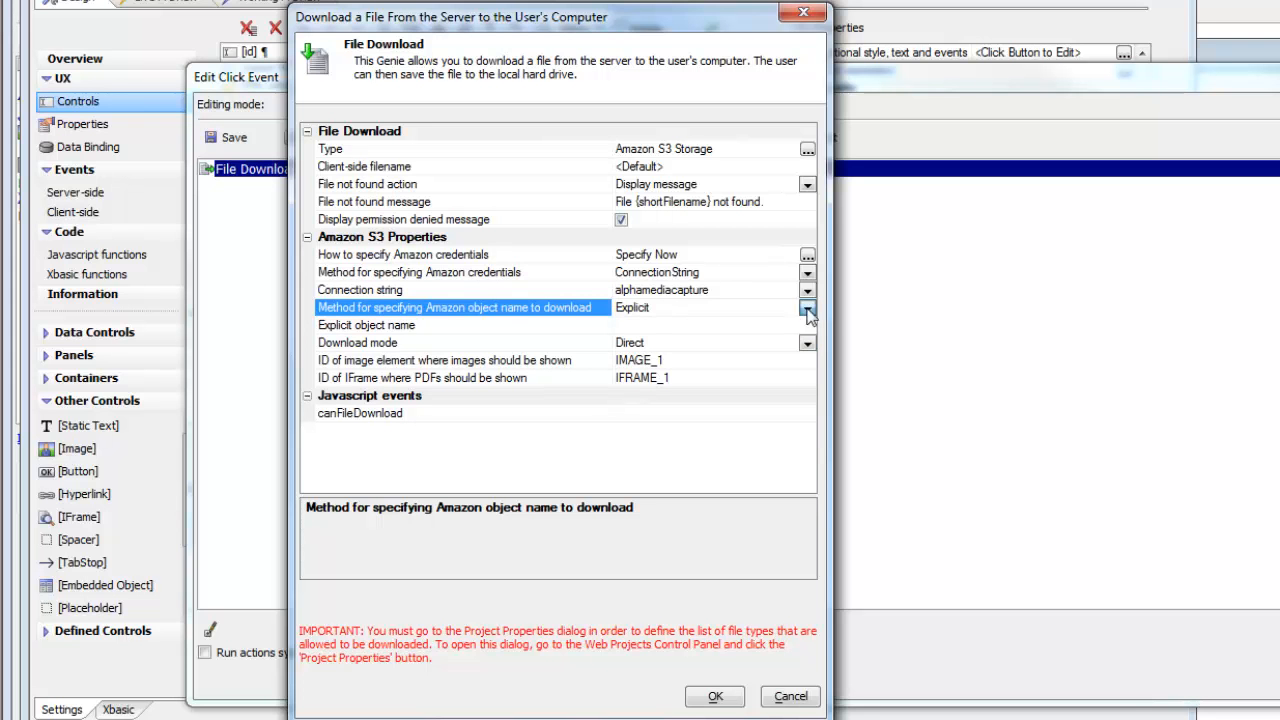
{"action": "left_click", "coordinate": [807, 309]}
{"action": "left_click", "coordinate": [678, 352]}
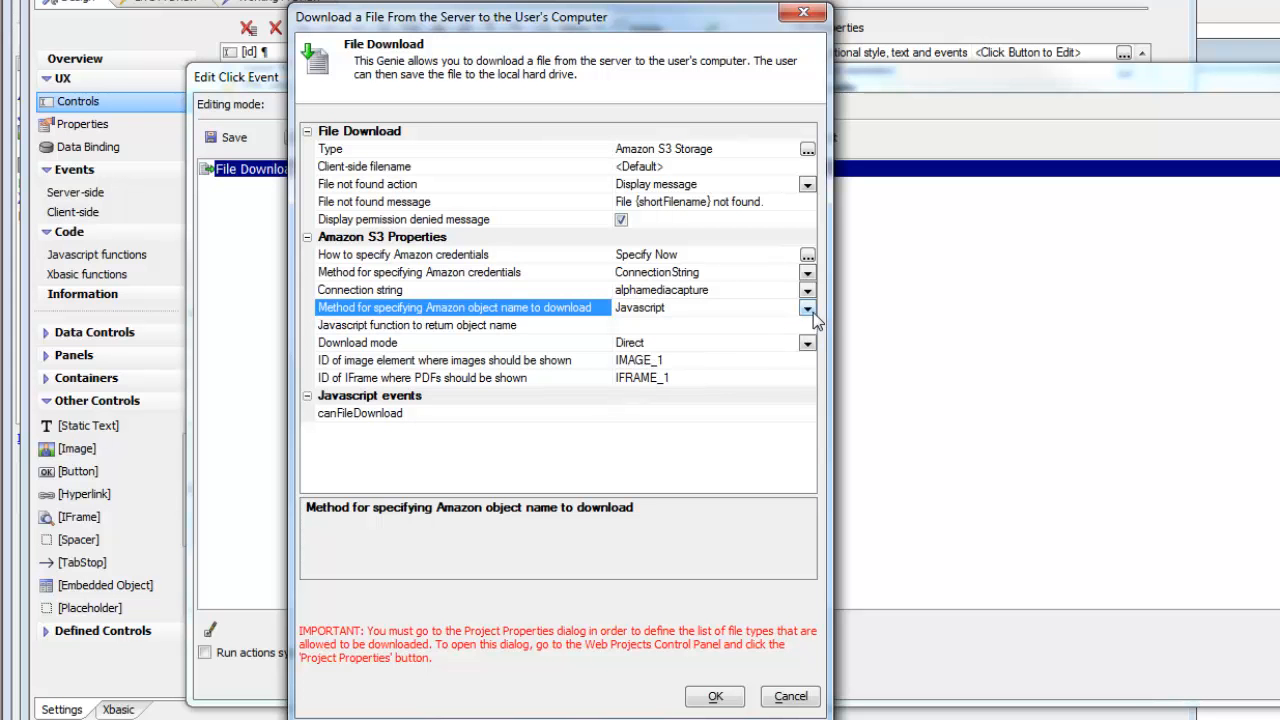
{"action": "left_click", "coordinate": [812, 311]}
{"action": "left_click", "coordinate": [649, 343]}
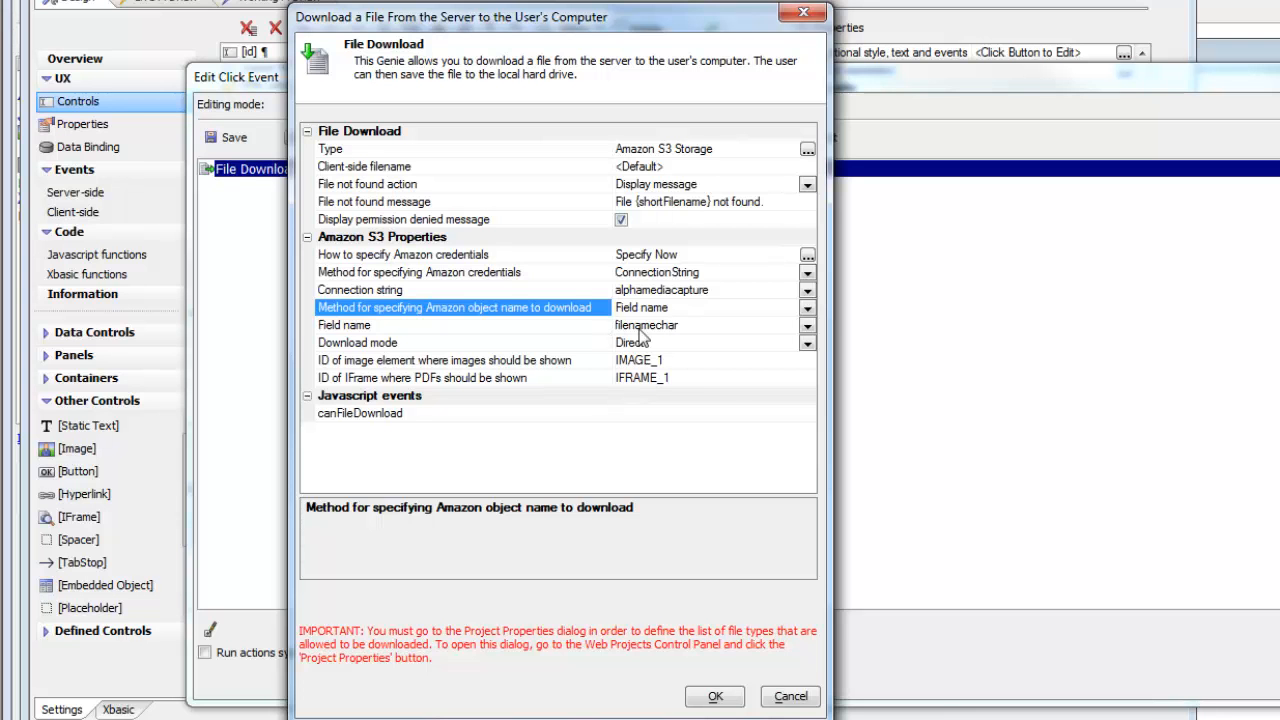
{"action": "left_click", "coordinate": [695, 326]}
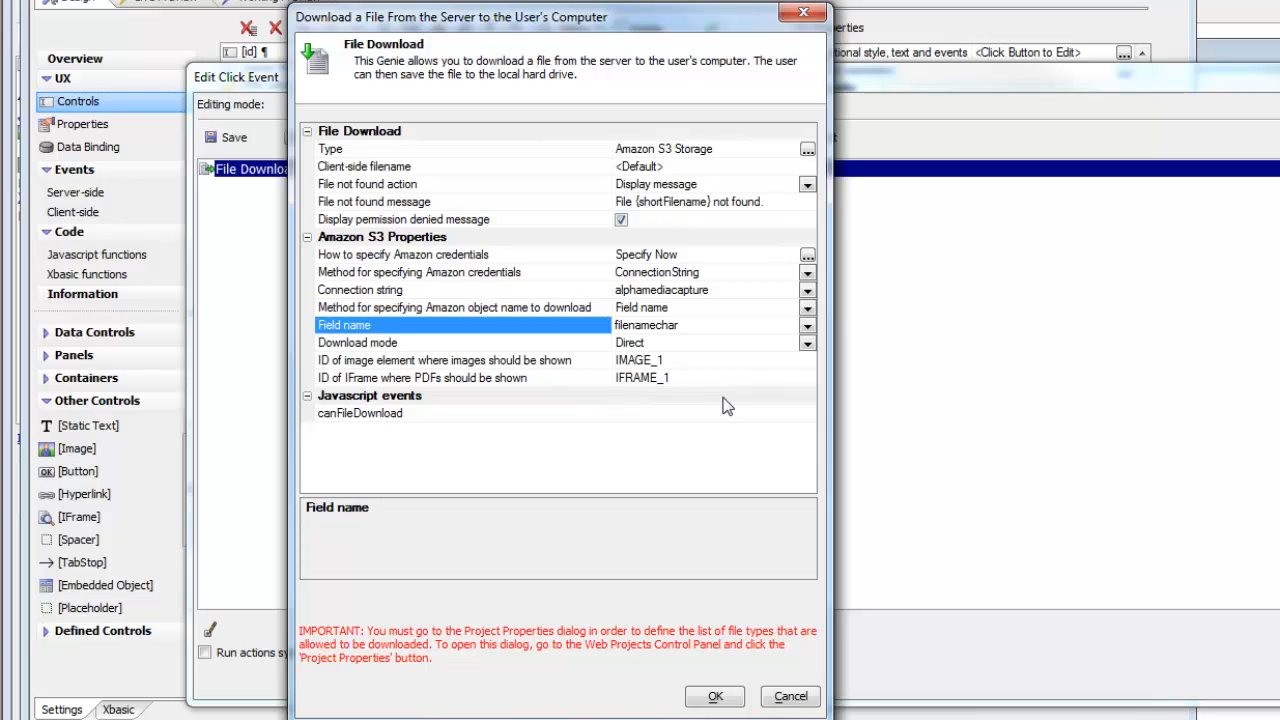
Set the action's download mode to Indirect and save the action, the click event and the component.
{"action": "left_click", "coordinate": [807, 343]}
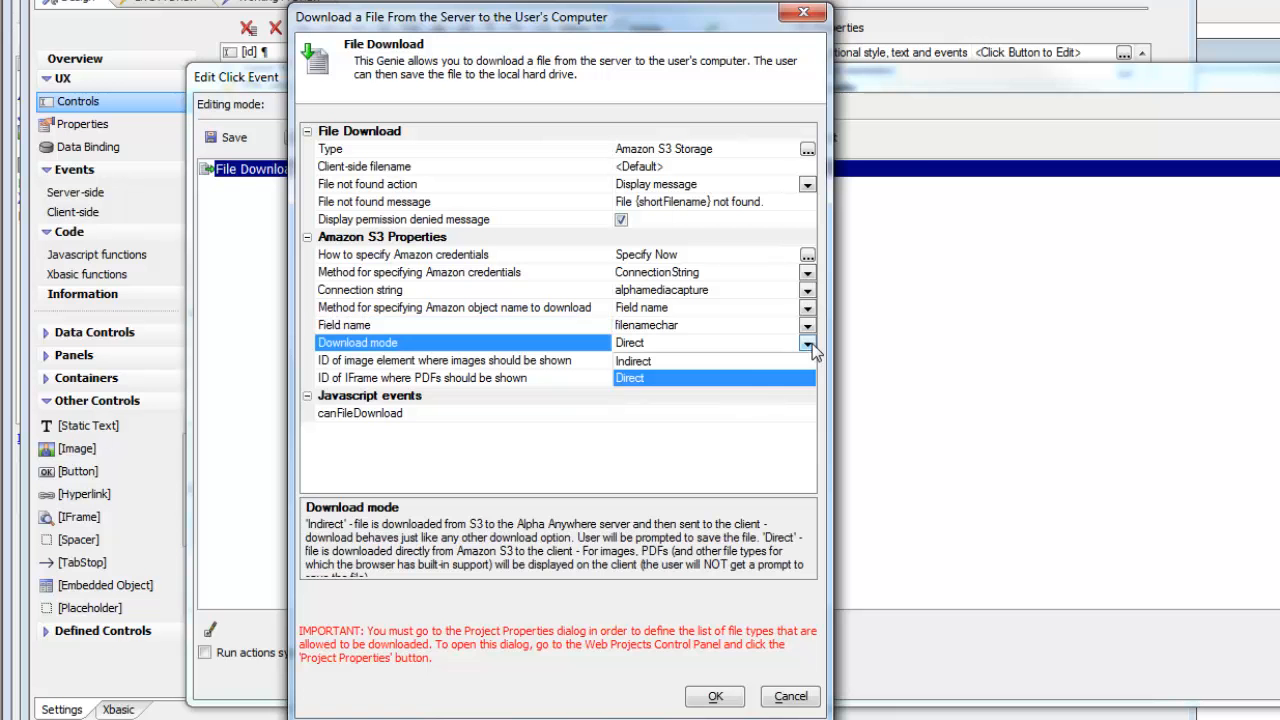
{"action": "left_click", "coordinate": [631, 362]}
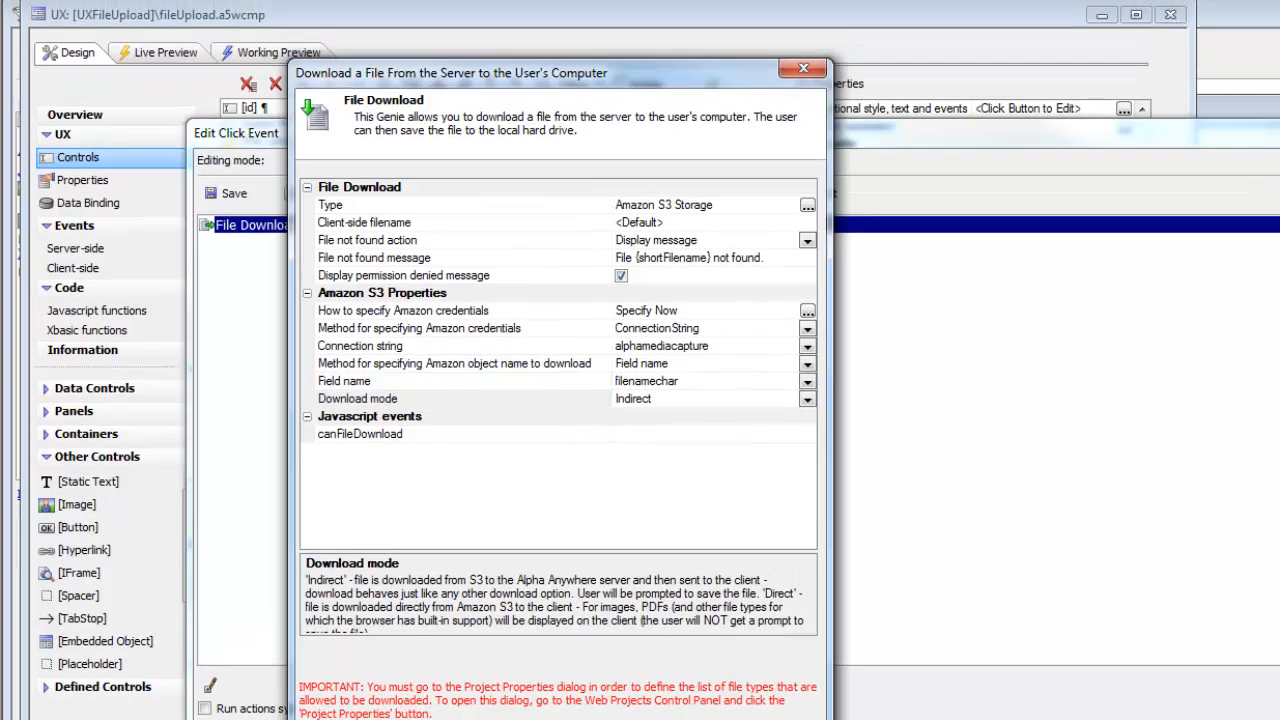
{"action": "left_click", "coordinate": [700, 717]}
{"action": "left_click", "coordinate": [236, 198]}
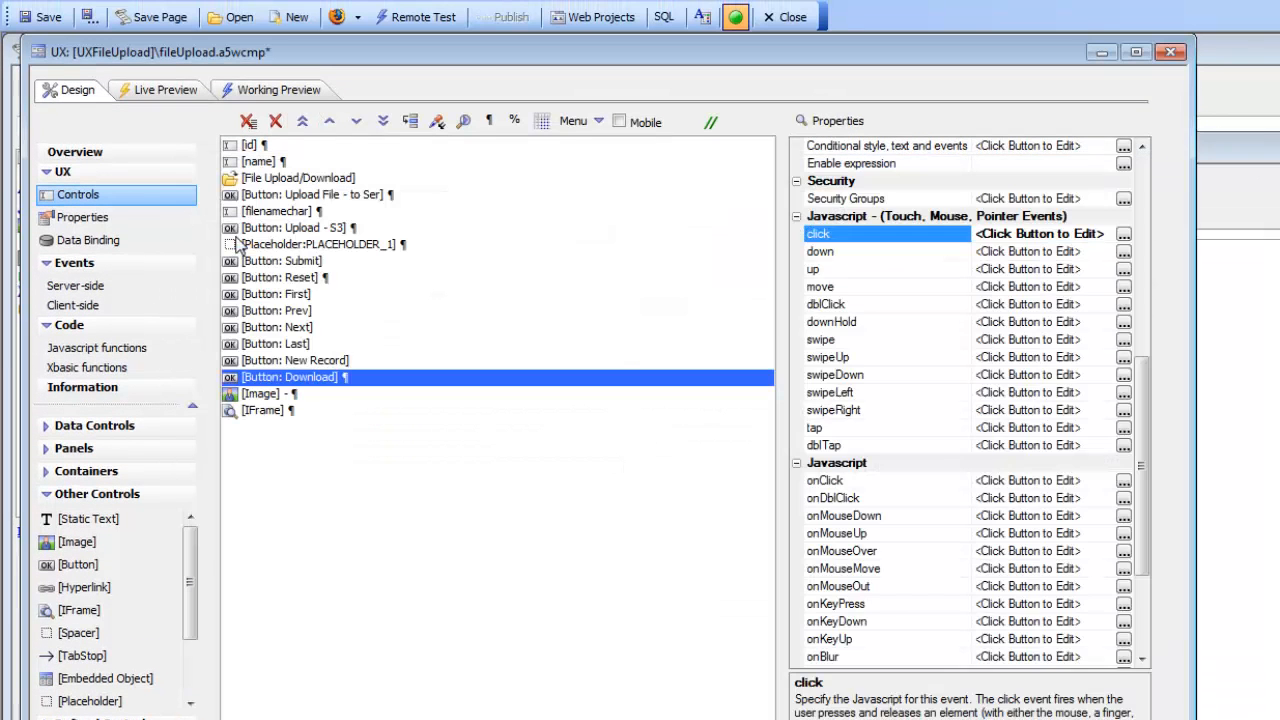
{"action": "left_click", "coordinate": [52, 18]}
Run the component in Live Preview and test the download for the first record, dismissing the file prompt.
{"action": "left_click", "coordinate": [158, 91]}
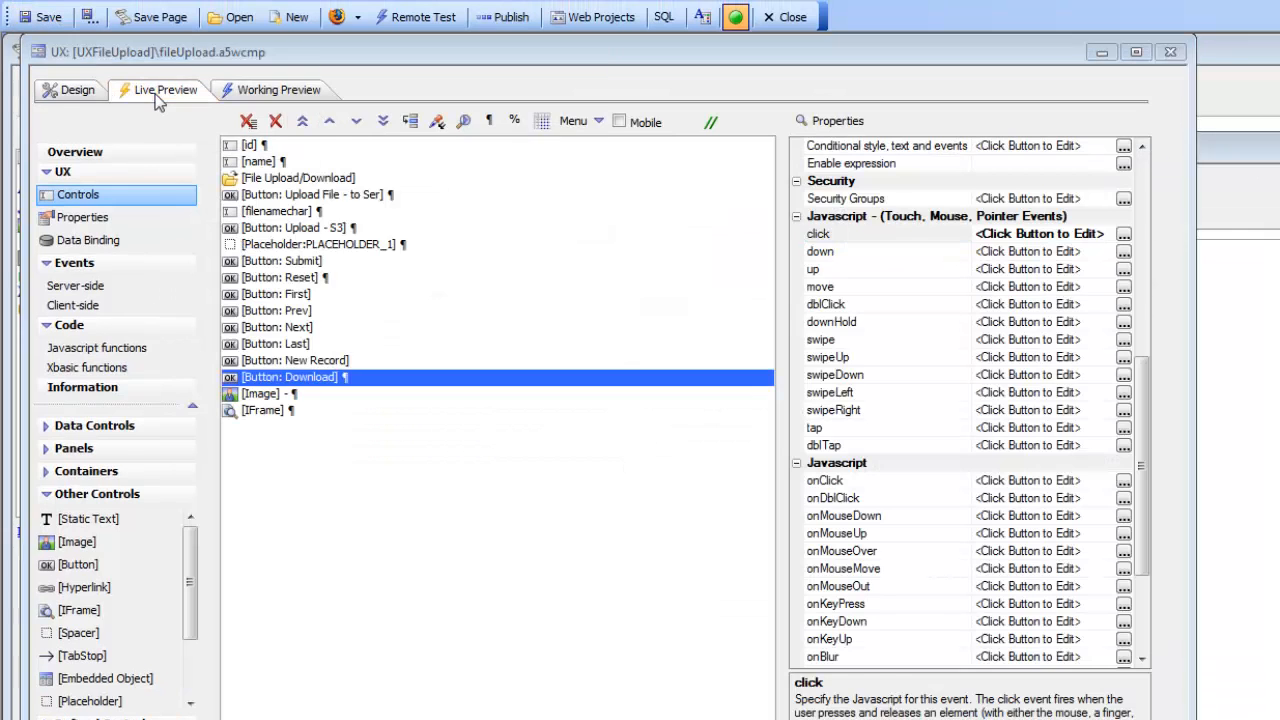
{"action": "left_click", "coordinate": [420, 60]}
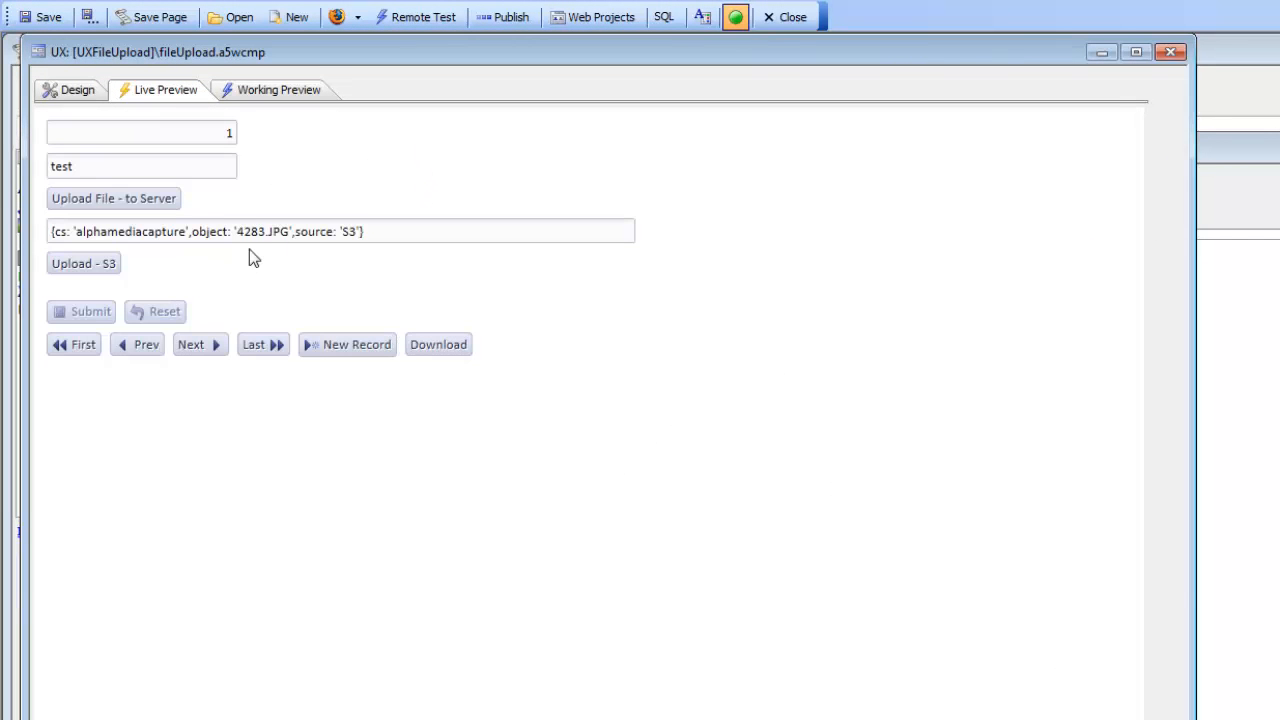
{"action": "left_click", "coordinate": [439, 346]}
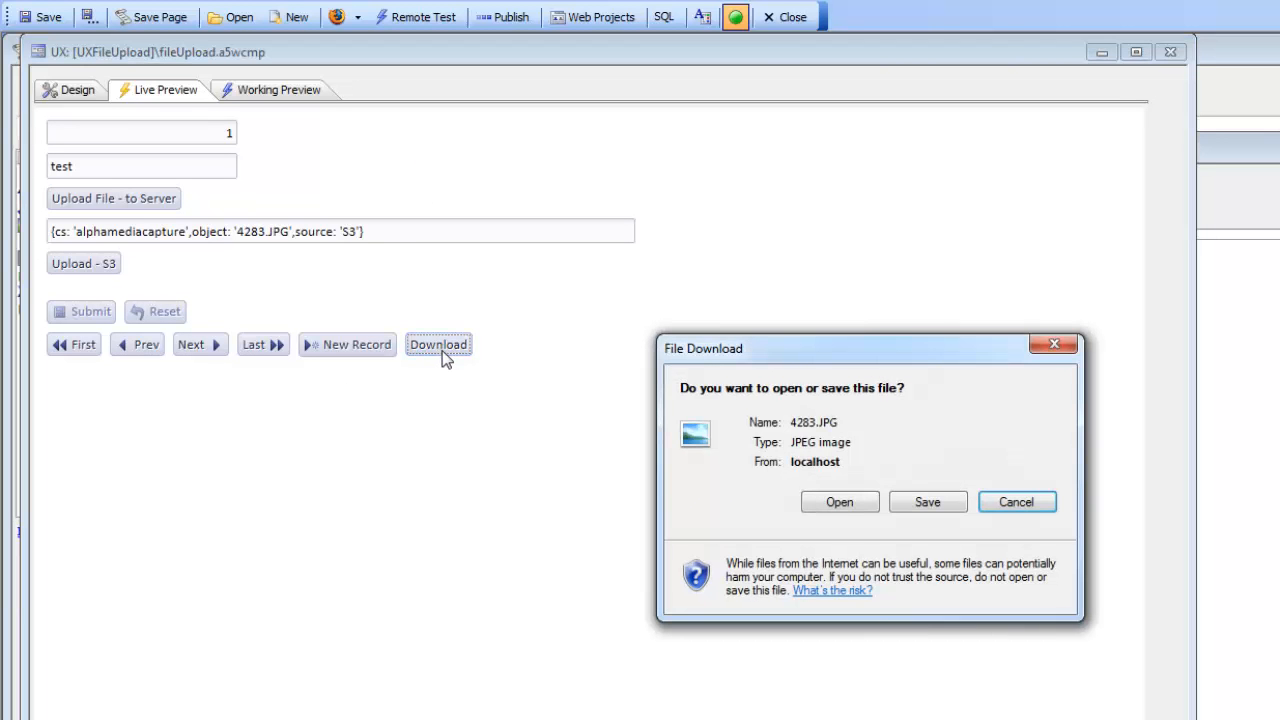
{"action": "left_click", "coordinate": [1062, 349]}
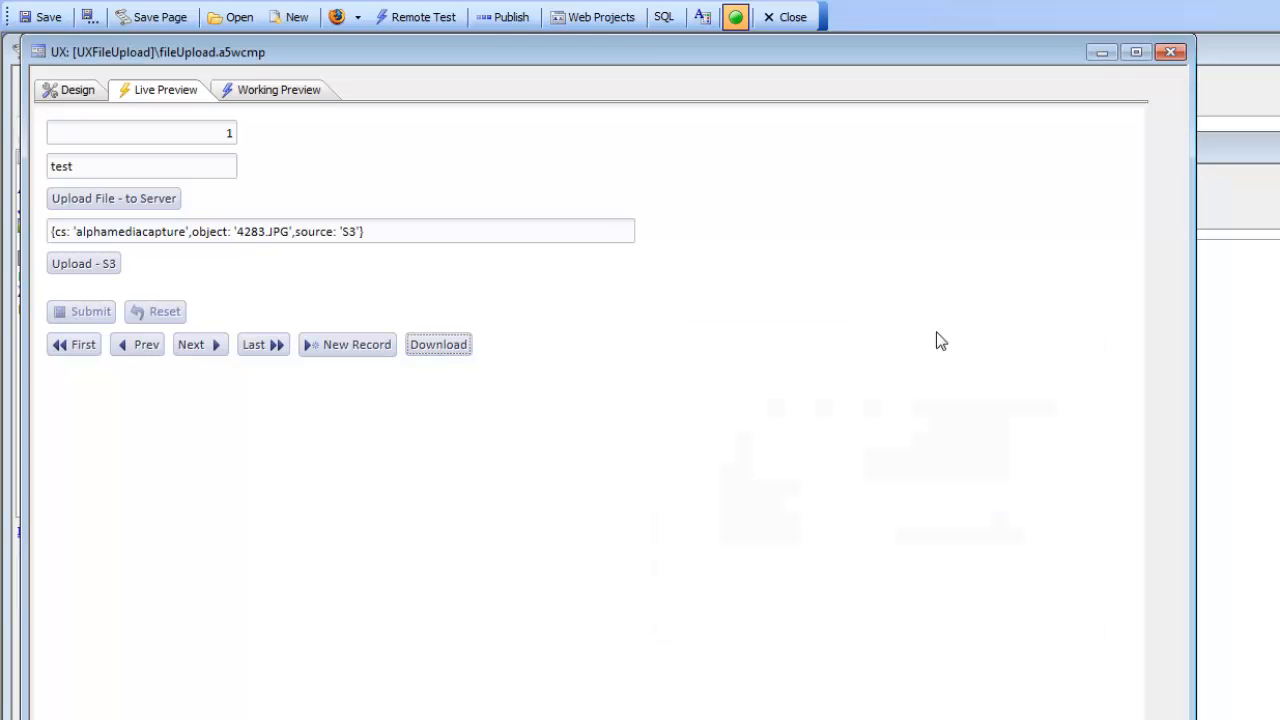
Go to the second record and test its file download, cancelling the save prompt.
{"action": "left_click", "coordinate": [194, 346]}
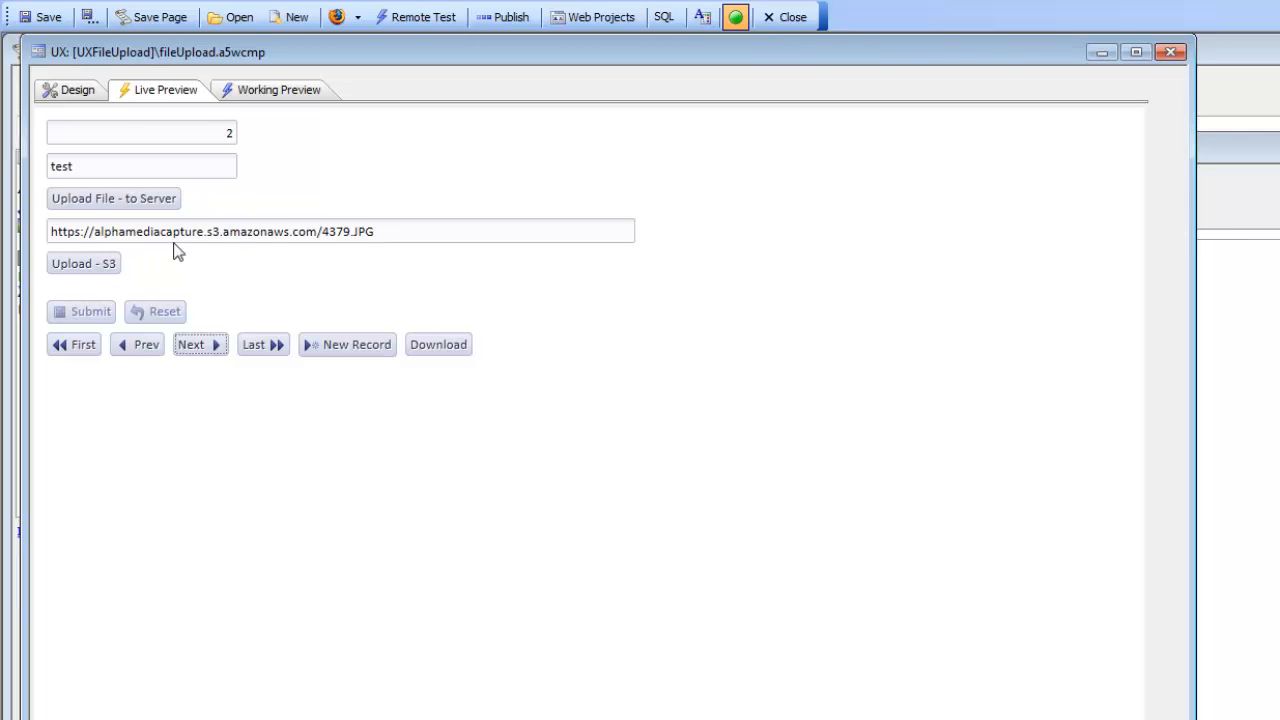
{"action": "left_click", "coordinate": [445, 346]}
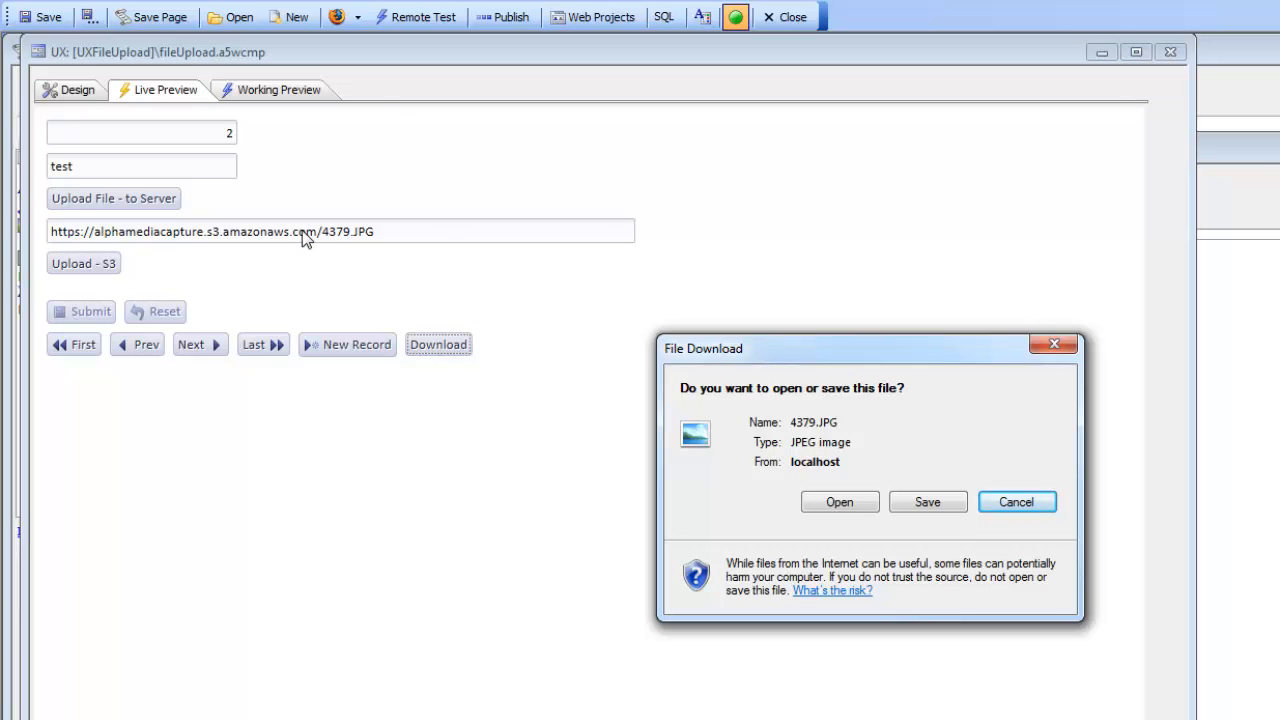
{"action": "left_click", "coordinate": [1005, 502]}
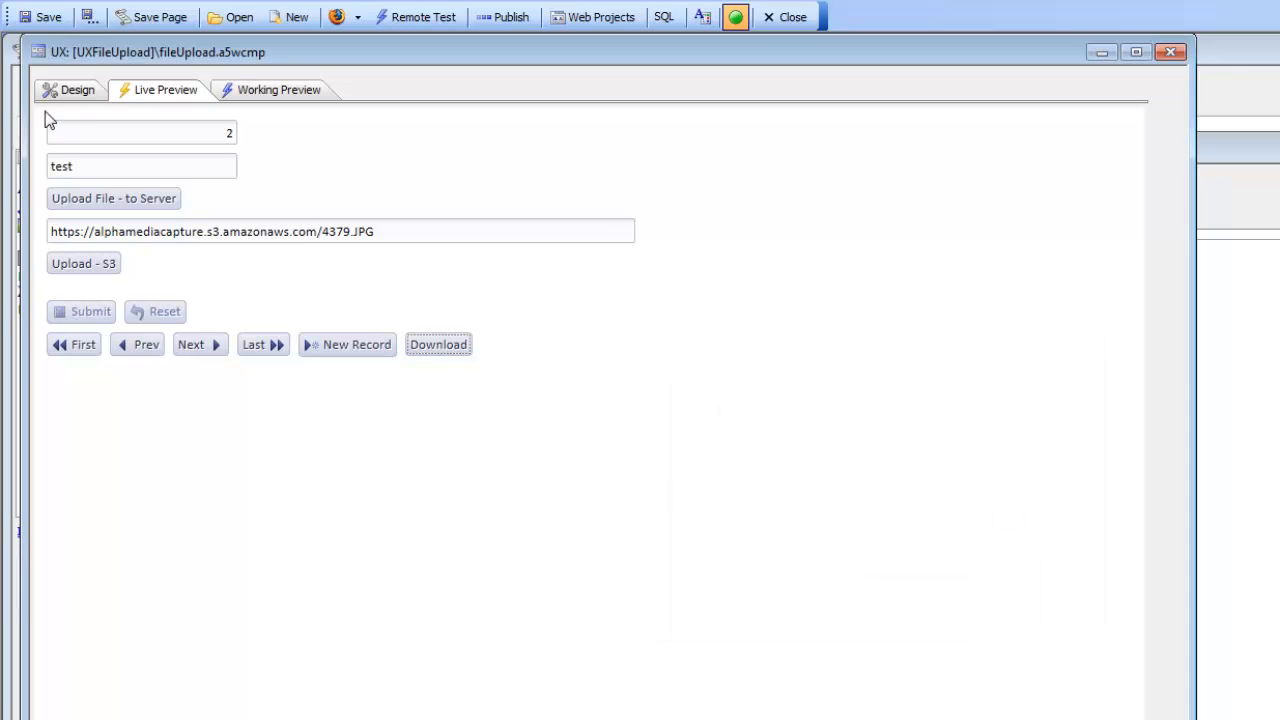
Return to the design and set the Download button's File Download action to Direct download mode, saving the click event.
{"action": "left_click", "coordinate": [72, 90]}
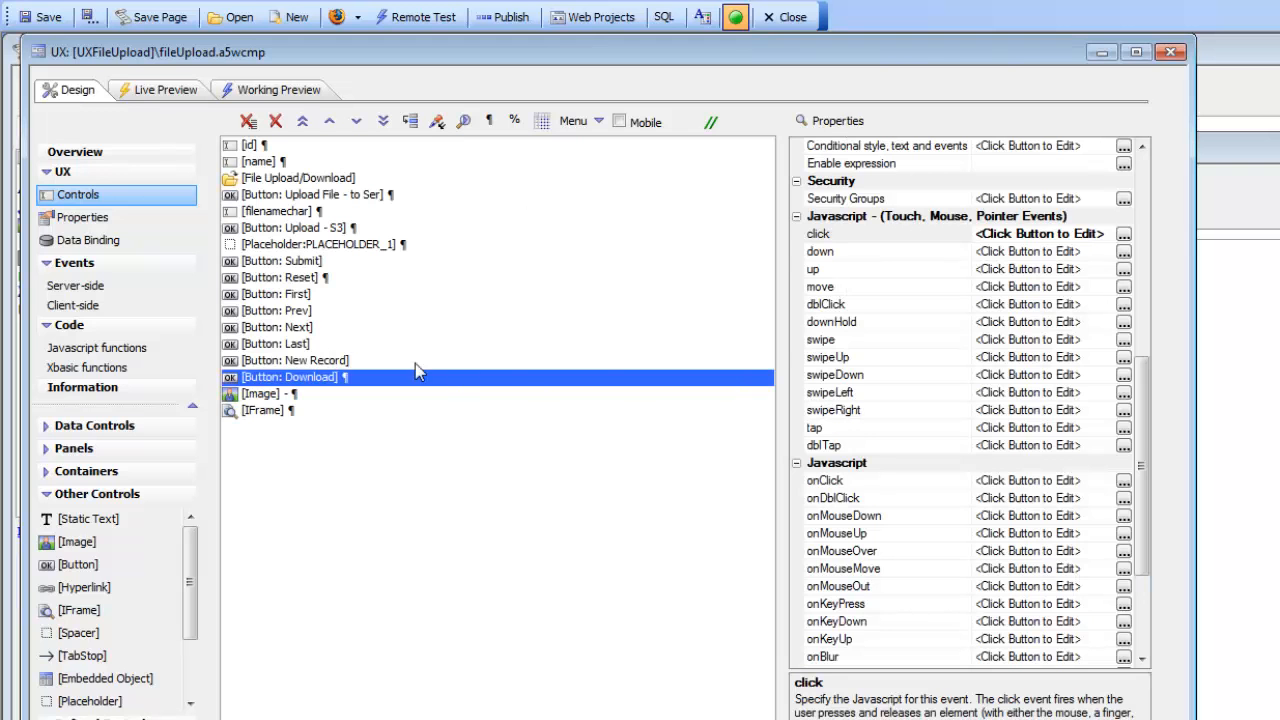
{"action": "double_click", "coordinate": [877, 235]}
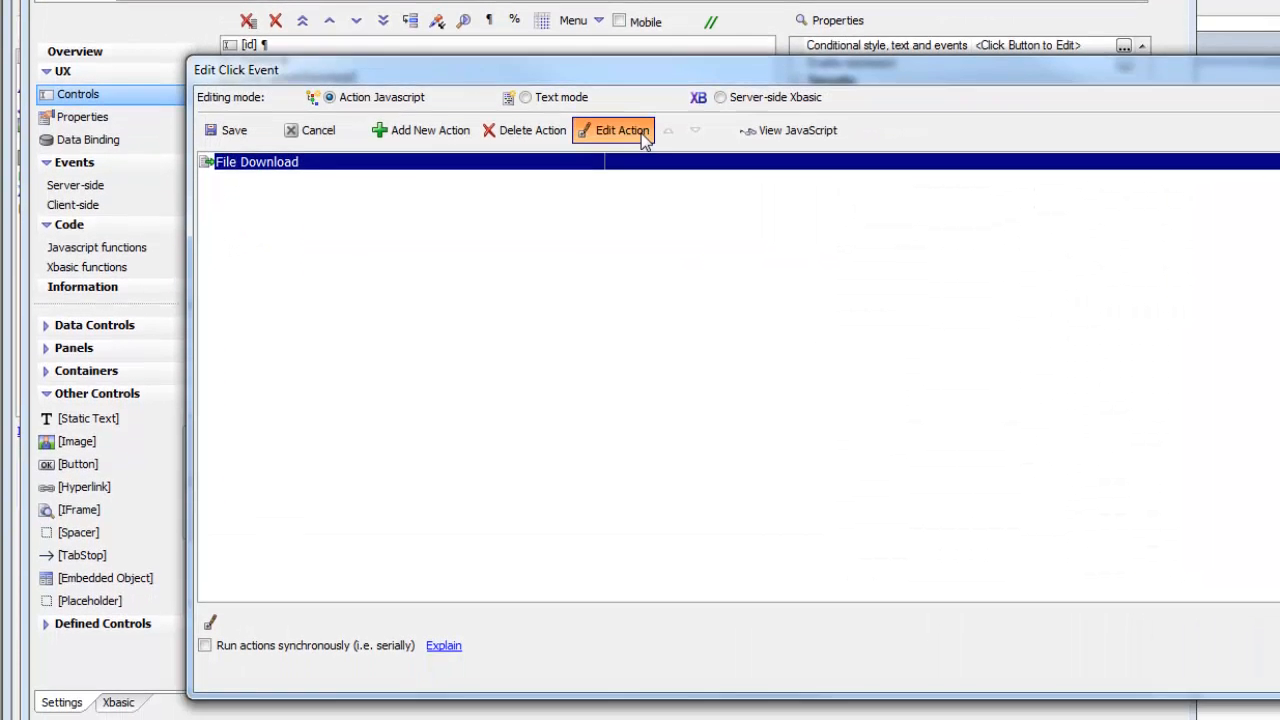
{"action": "left_click", "coordinate": [640, 233]}
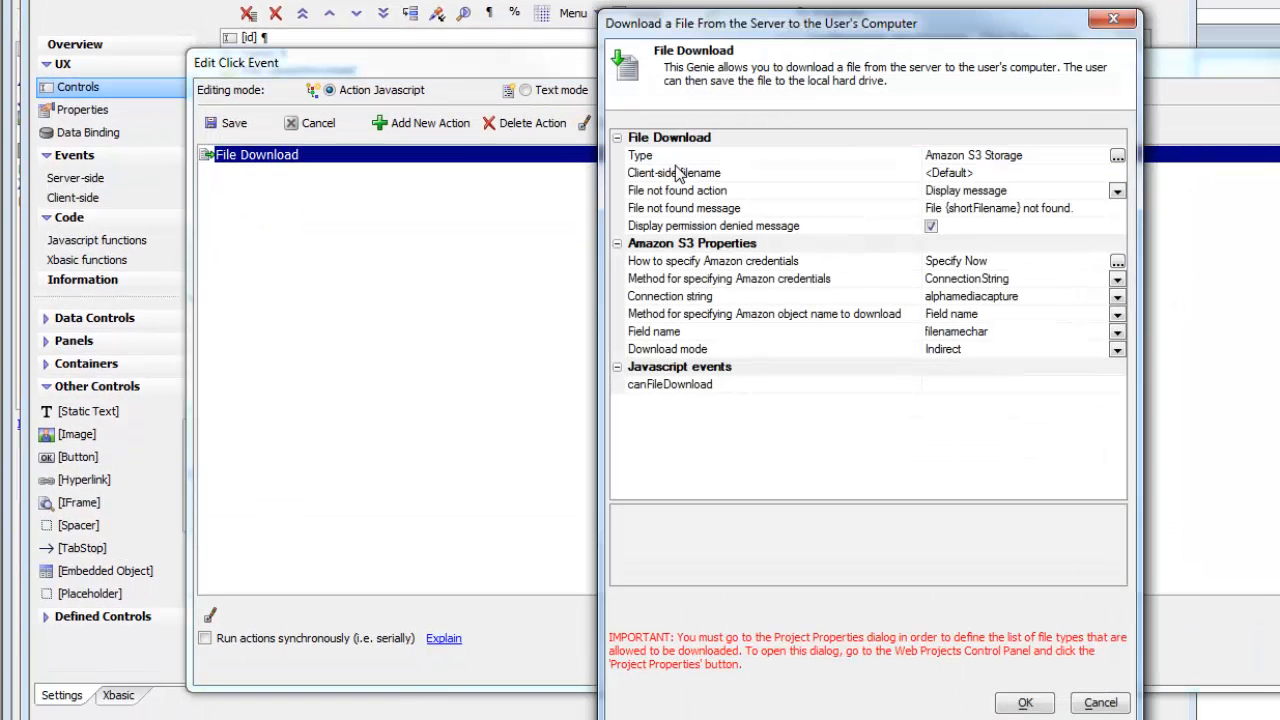
{"action": "double_click", "coordinate": [679, 352]}
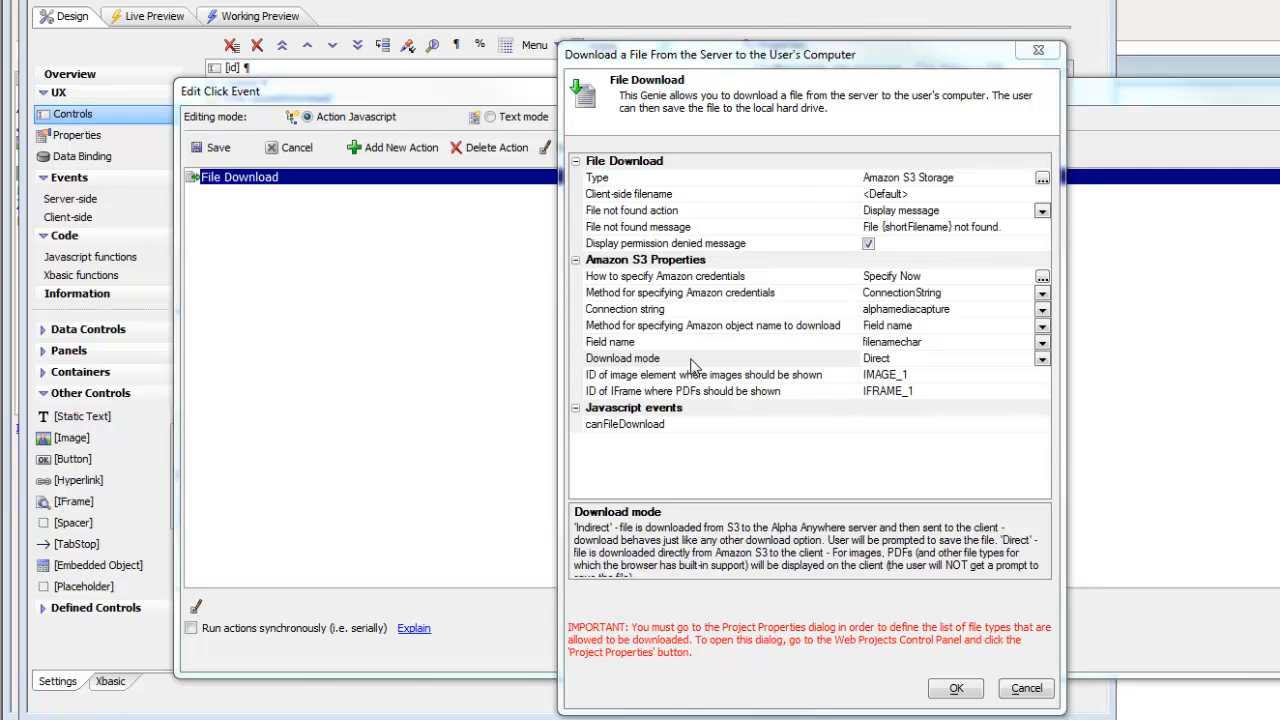
{"action": "left_click", "coordinate": [834, 364]}
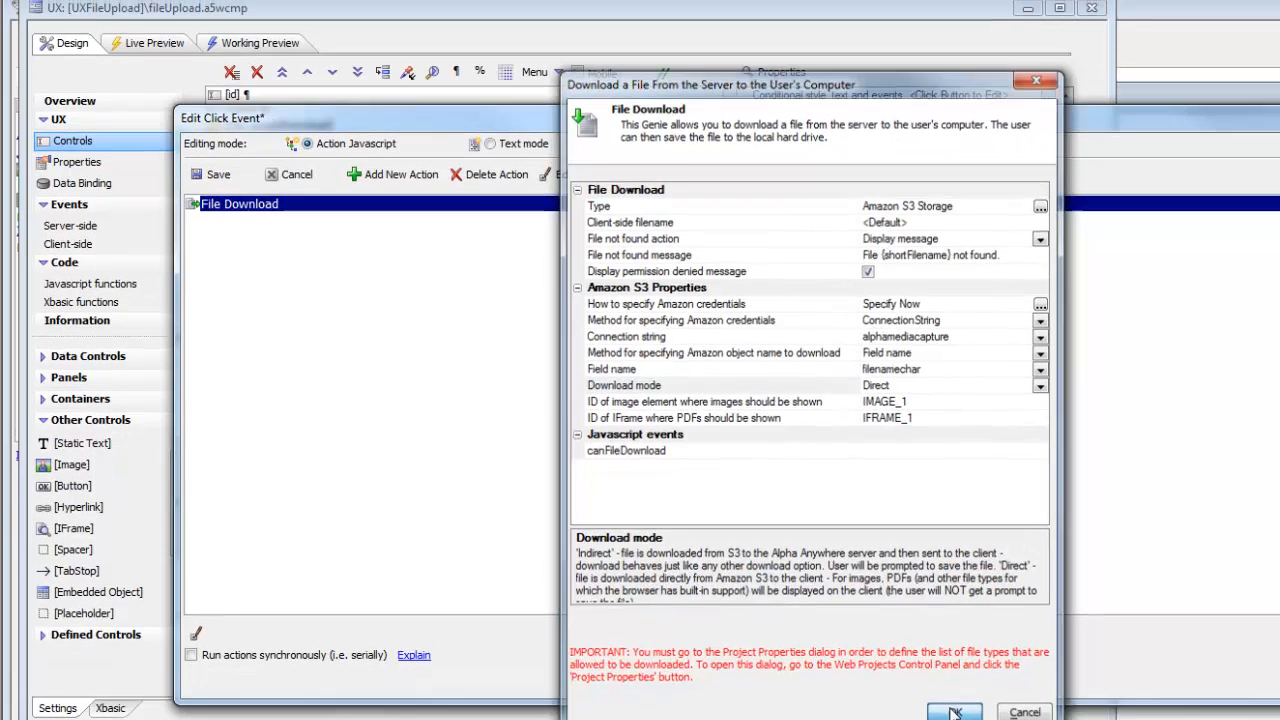
{"action": "left_click", "coordinate": [955, 712]}
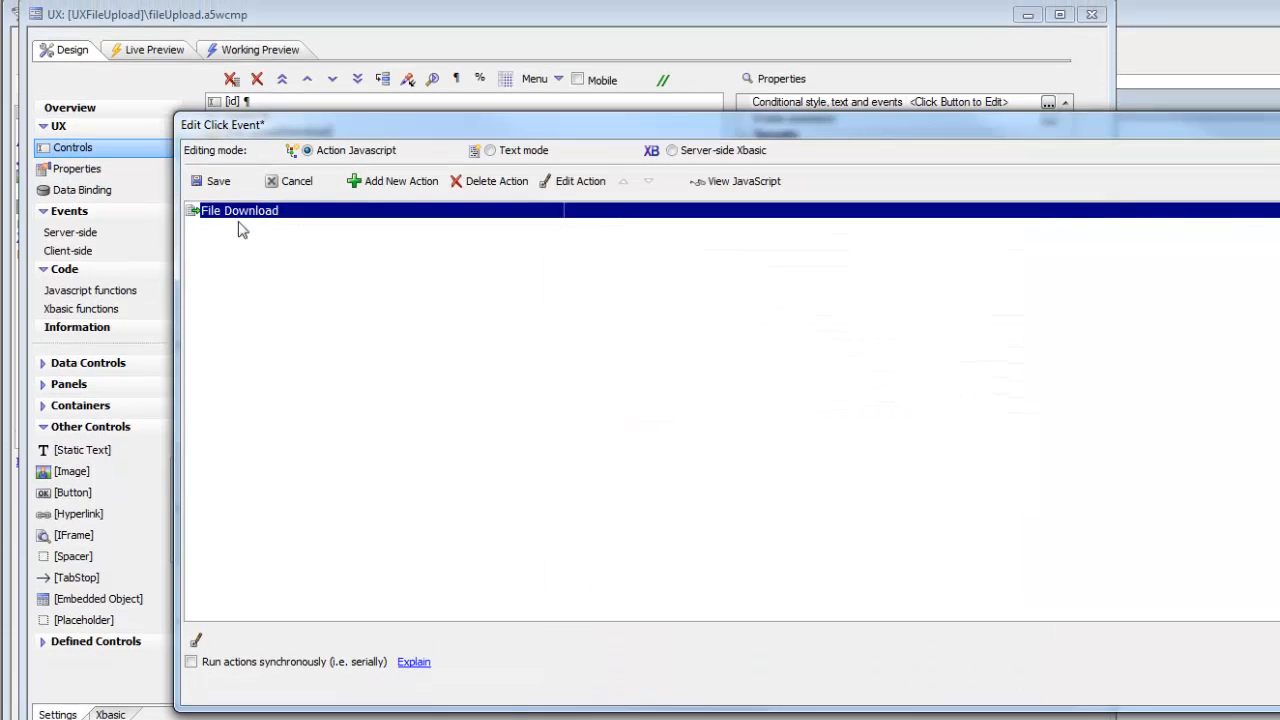
{"action": "left_click", "coordinate": [212, 174]}
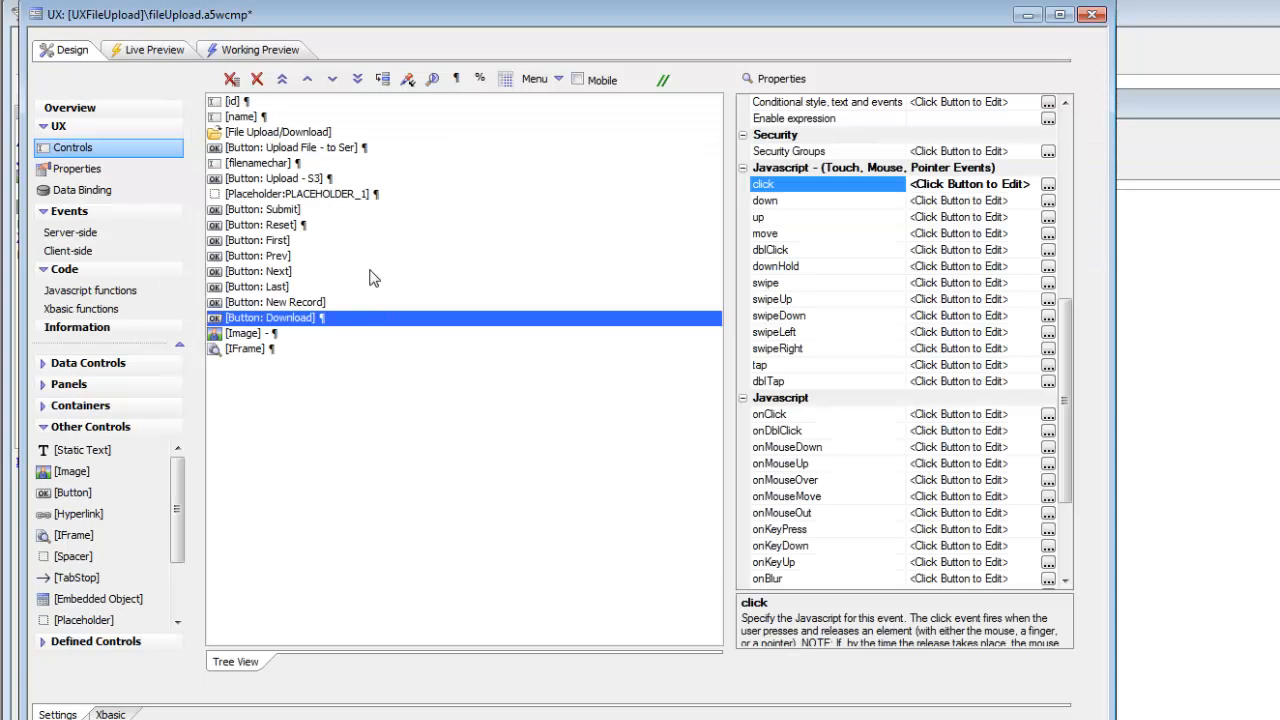
Examine the properties of the Image and IFrame controls, including the IFrame's style and URL.
{"action": "left_click", "coordinate": [250, 336]}
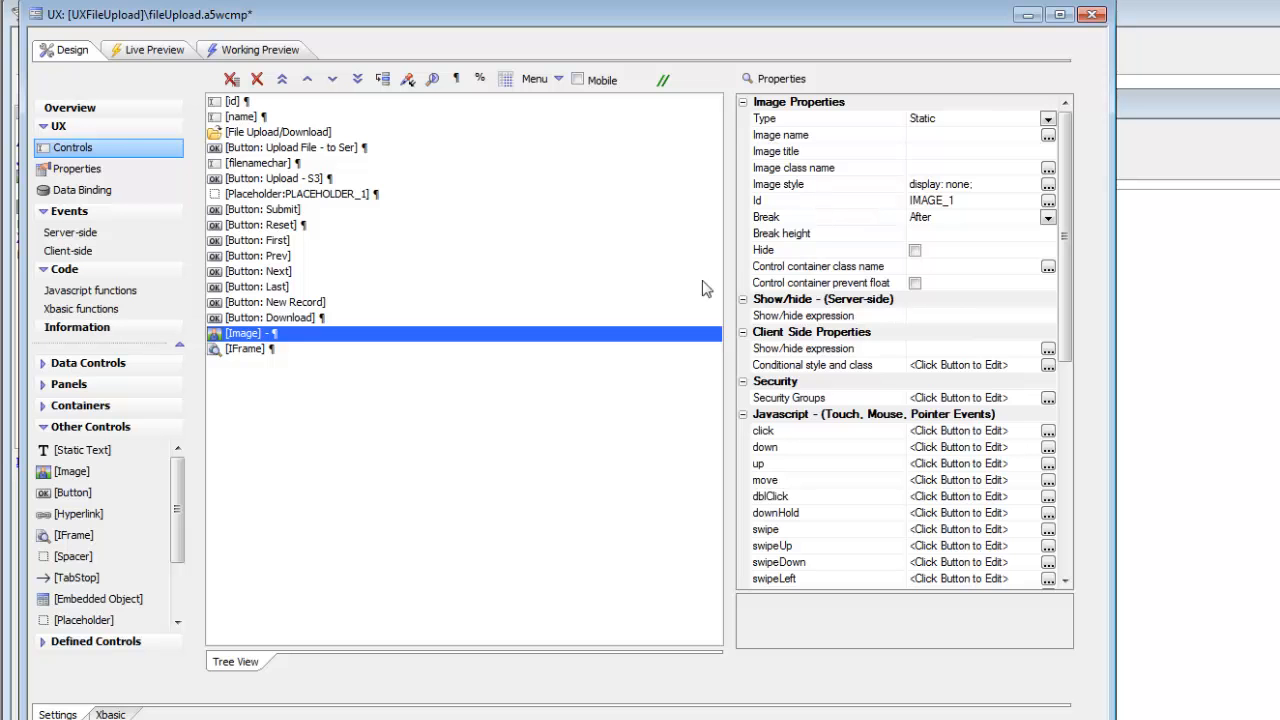
{"action": "left_click", "coordinate": [256, 349]}
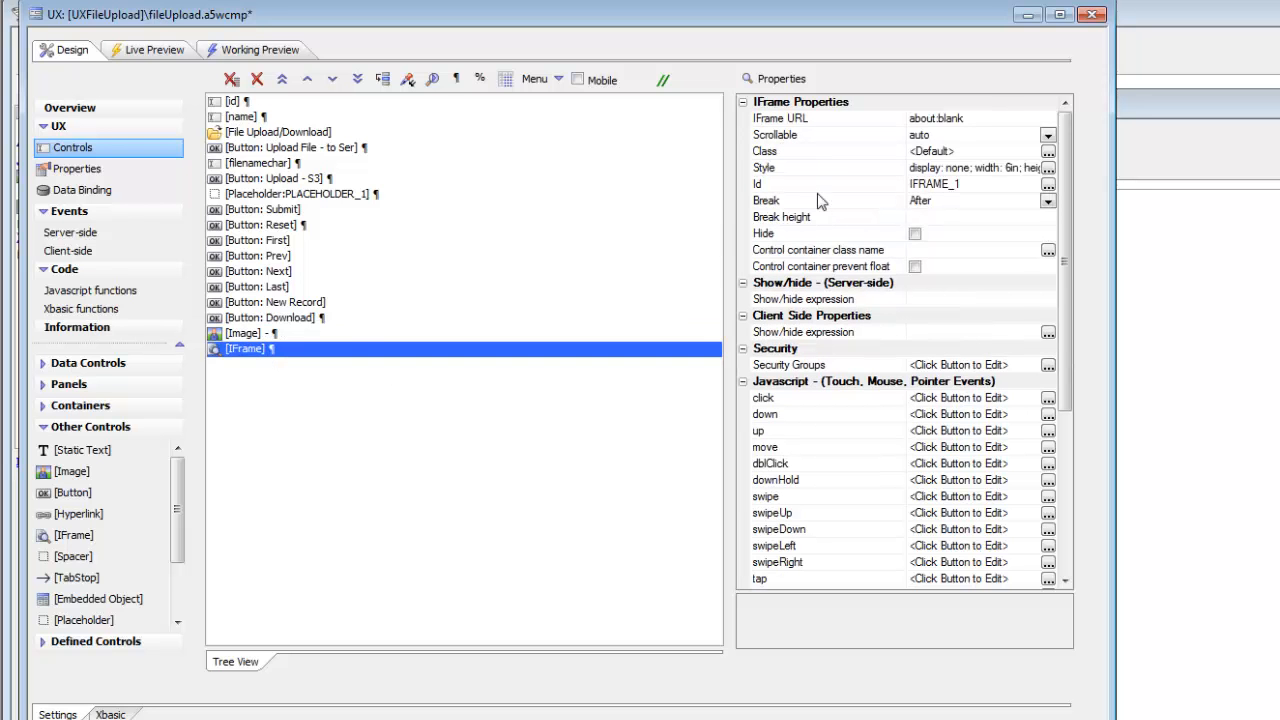
{"action": "left_click", "coordinate": [824, 170]}
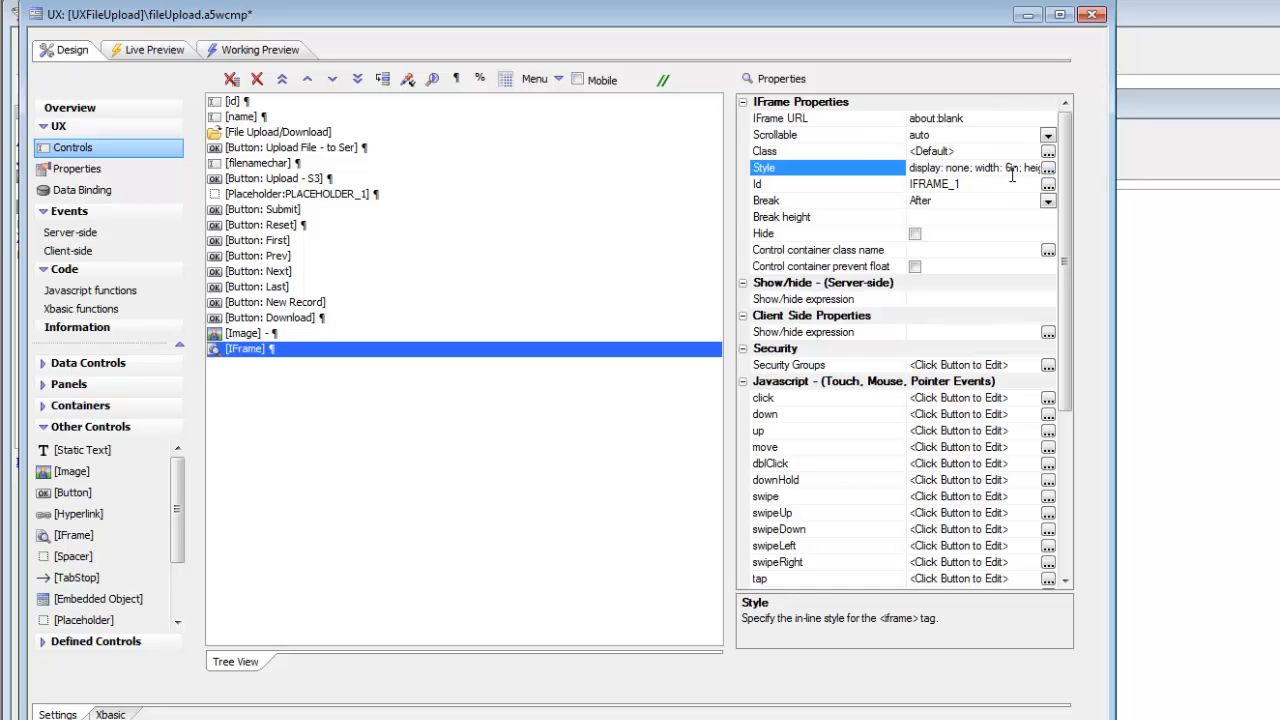
{"action": "left_click", "coordinate": [805, 125]}
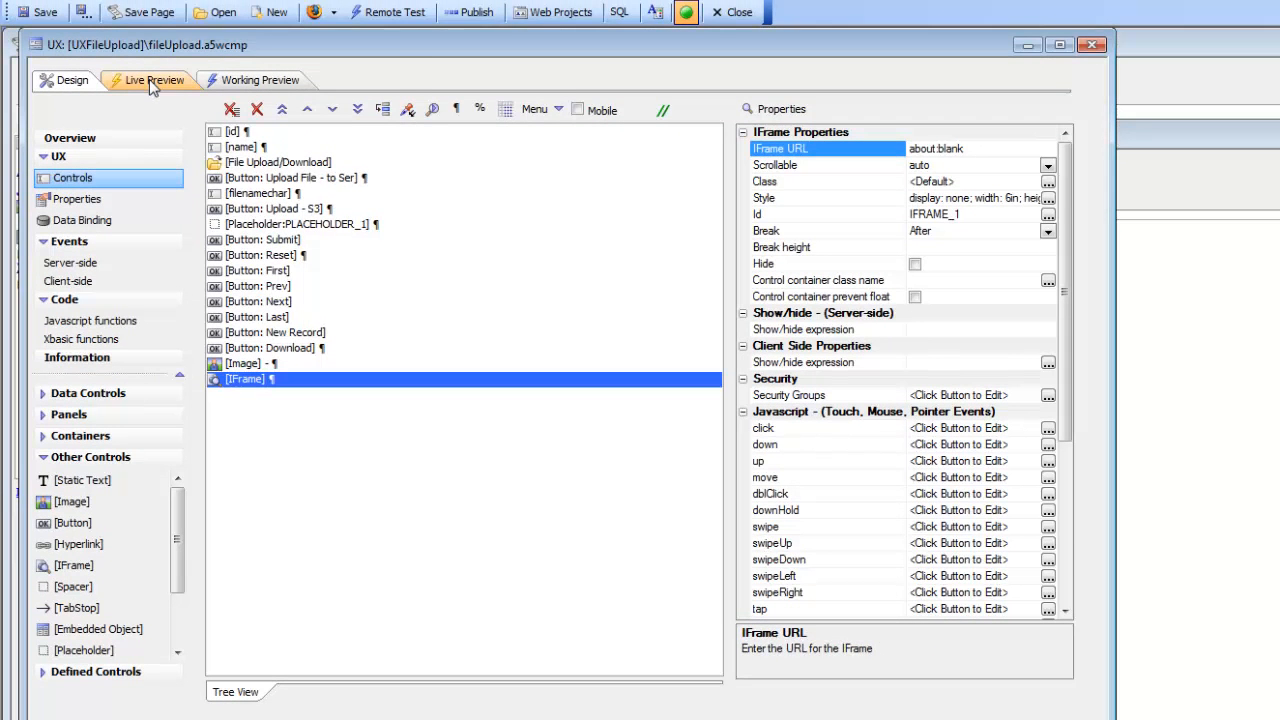
Run the component in Live Preview and test the direct download for the first record and the second record.
{"action": "left_click", "coordinate": [150, 66]}
{"action": "left_click", "coordinate": [380, 68]}
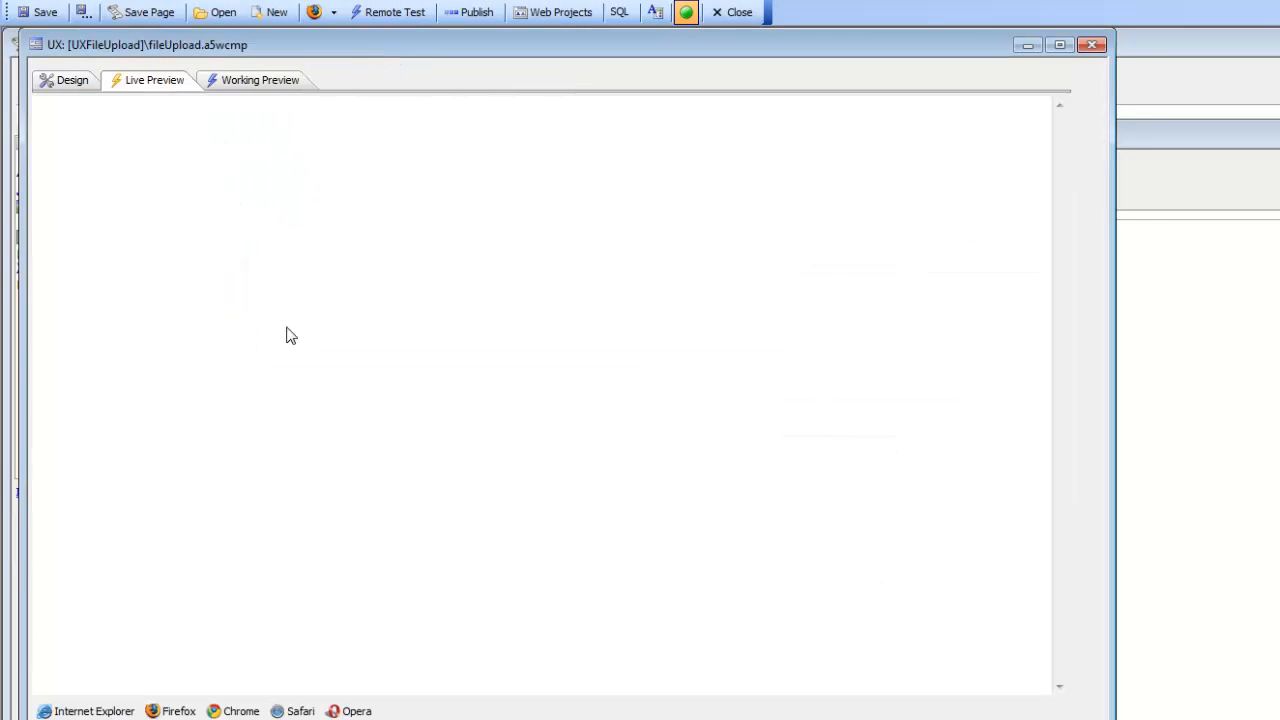
{"action": "left_click", "coordinate": [407, 328]}
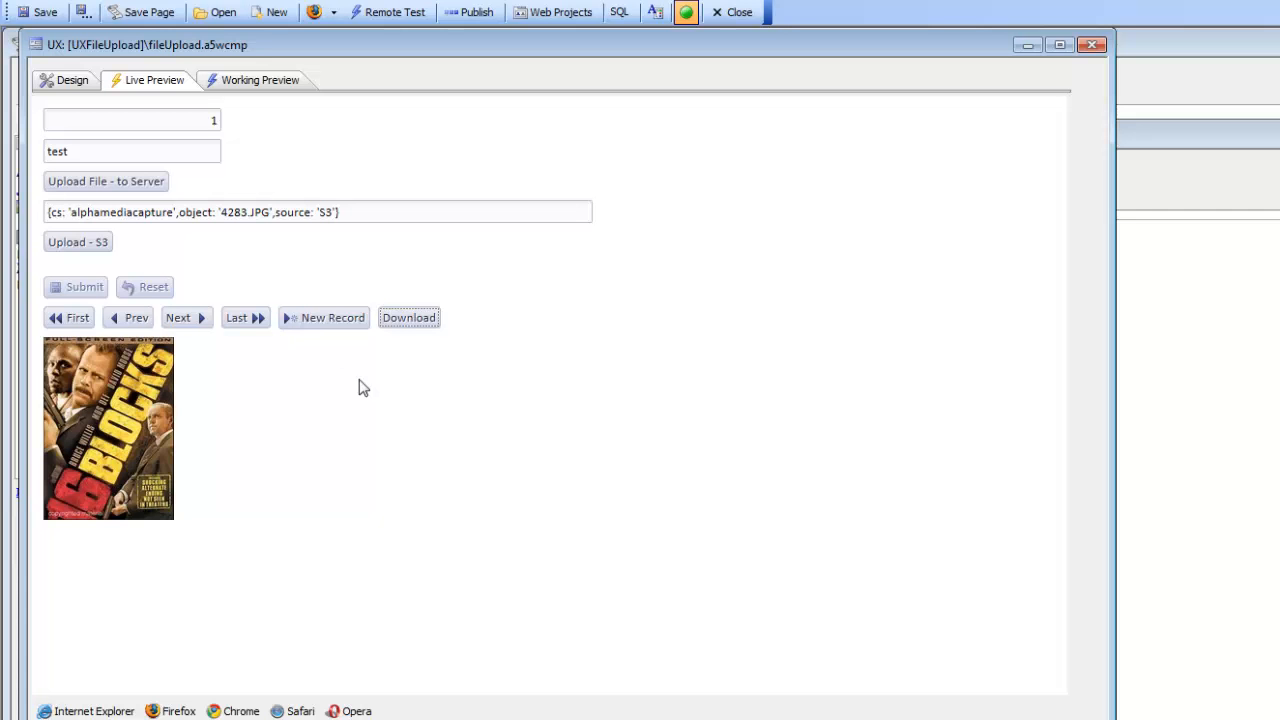
{"action": "left_click", "coordinate": [192, 326]}
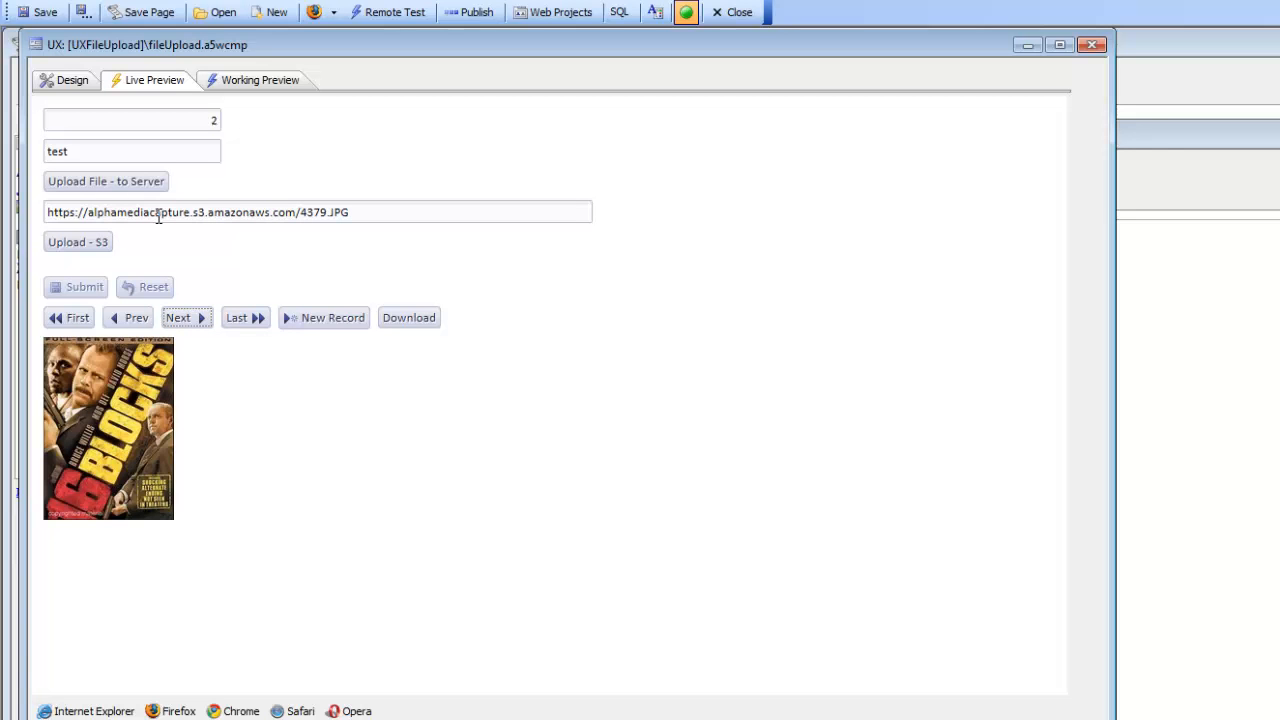
{"action": "left_click", "coordinate": [407, 322]}
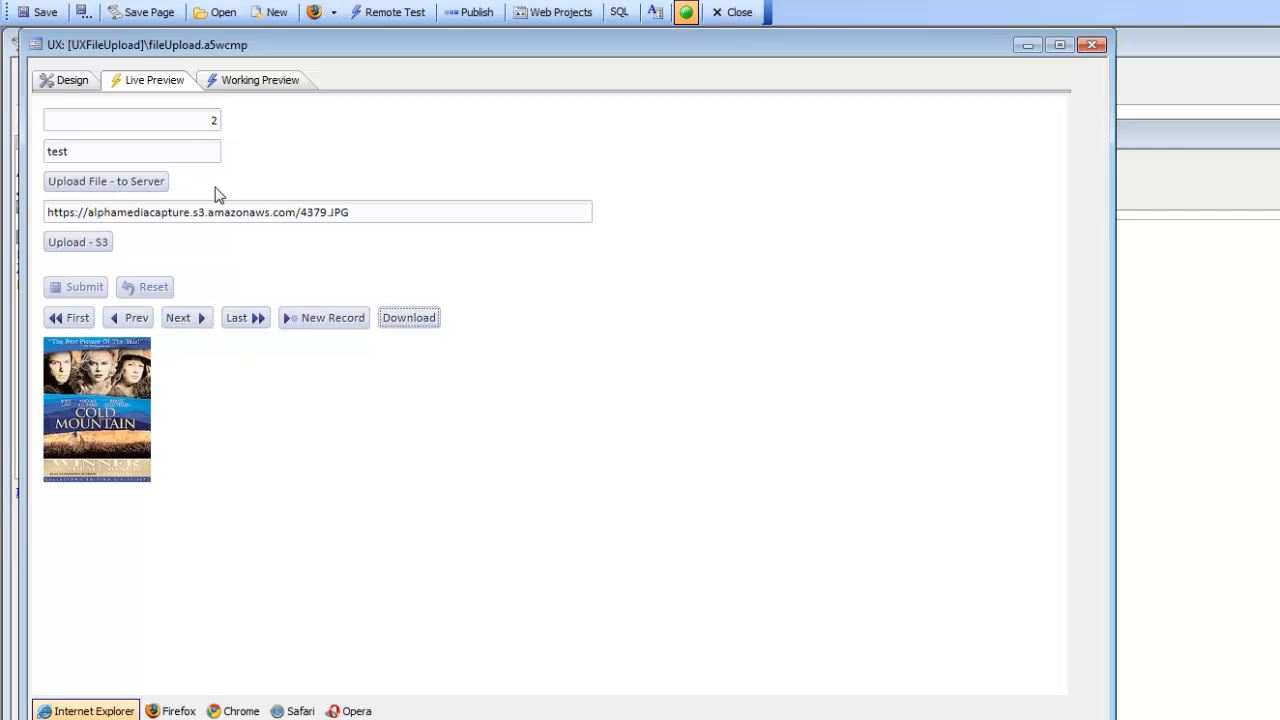
Upload BestPracticesMobileApps.pdf from the Bugs folder to S3 for the second record, filtering the files by *.pdf, and submit the record.
{"action": "left_click", "coordinate": [84, 246]}
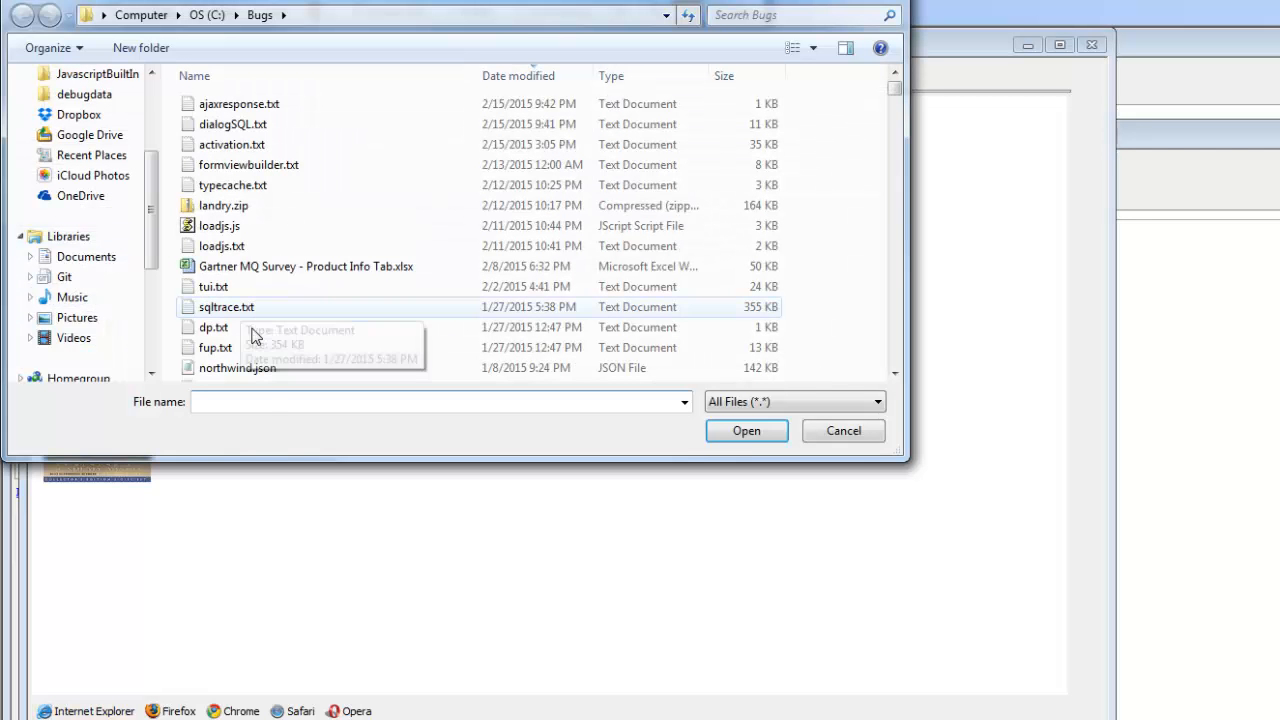
{"action": "type", "text": "*.pdf"}
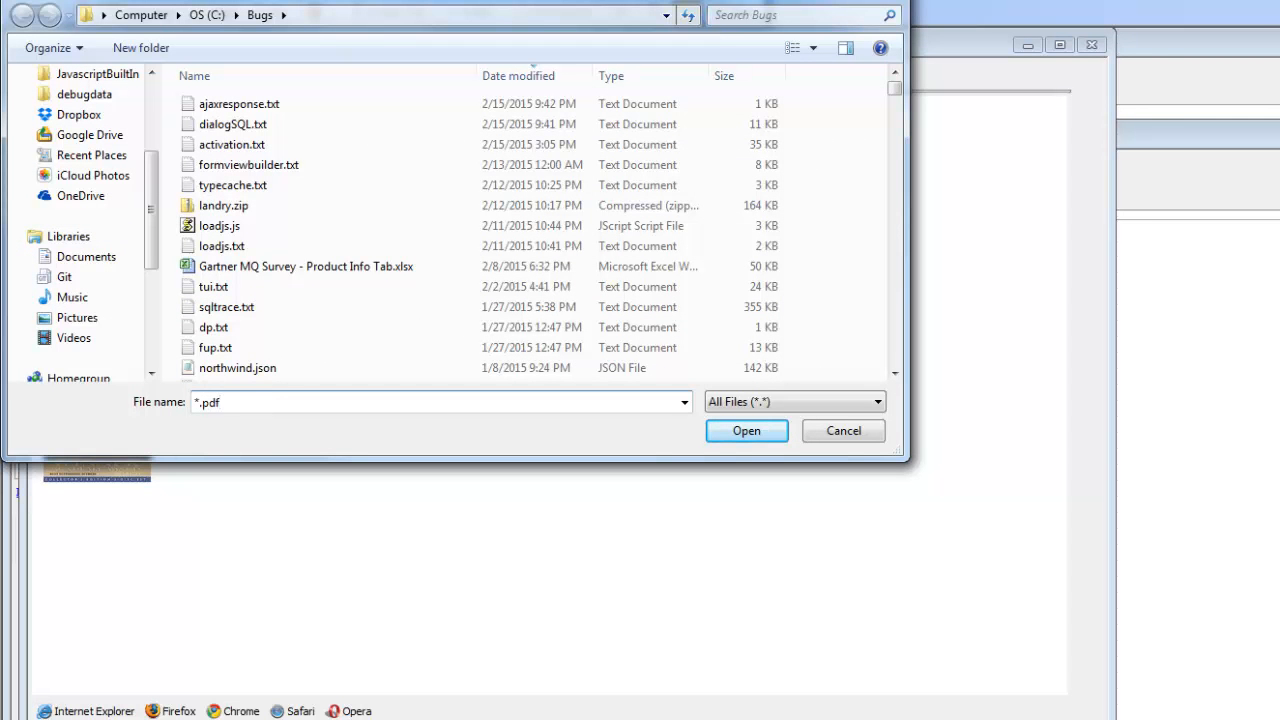
{"action": "key", "text": "Return"}
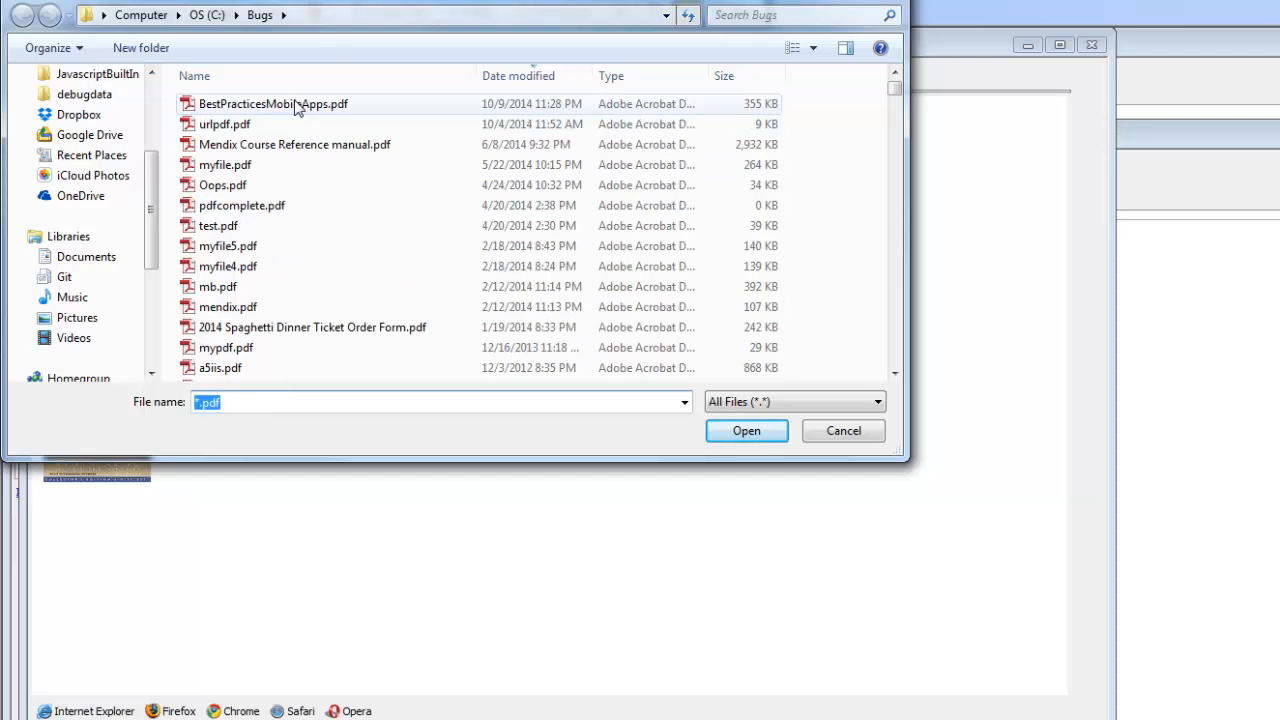
{"action": "double_click", "coordinate": [296, 106]}
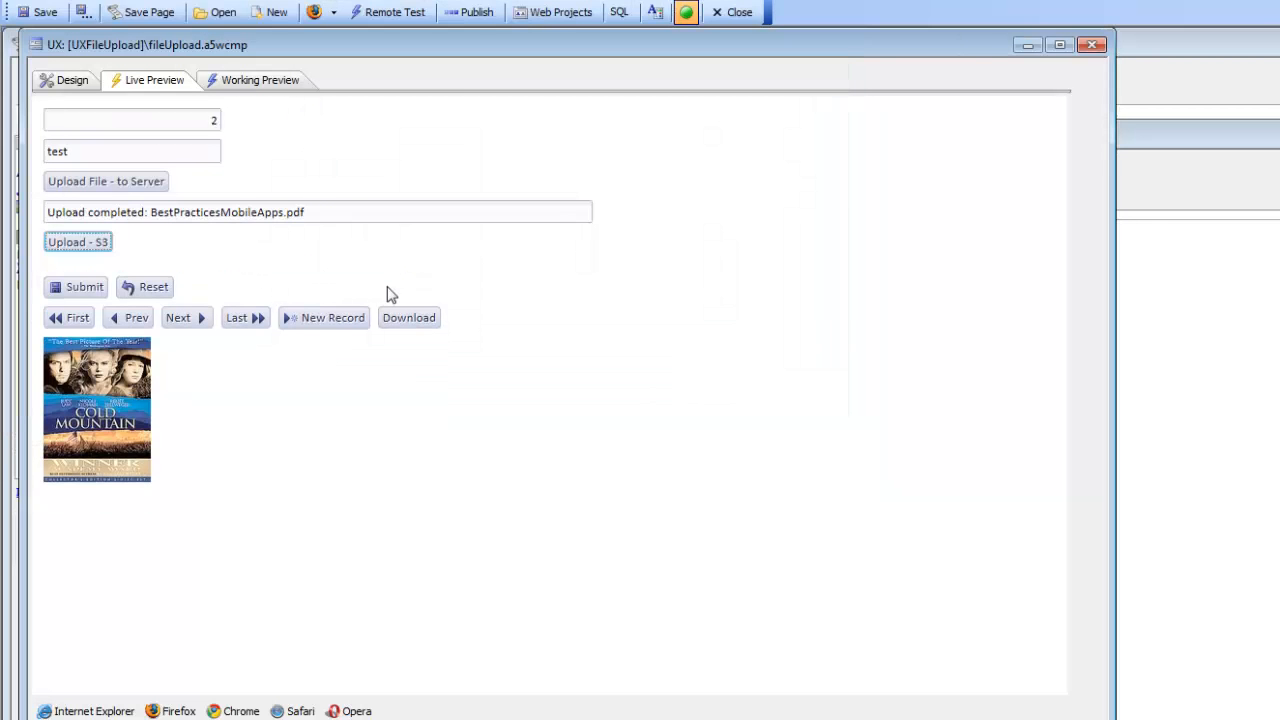
{"action": "left_click", "coordinate": [85, 288]}
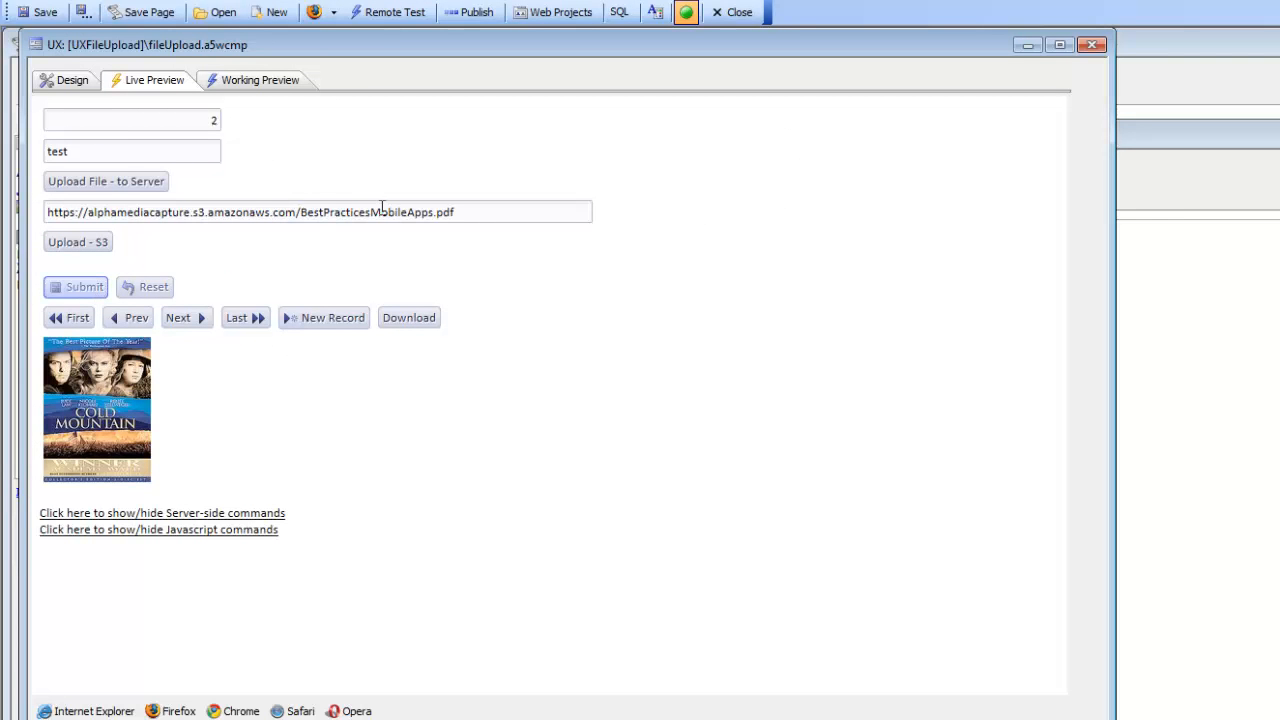
Download the second record's PDF and examine the document and its viewer controls in the IFrame.
{"action": "left_click", "coordinate": [414, 322]}
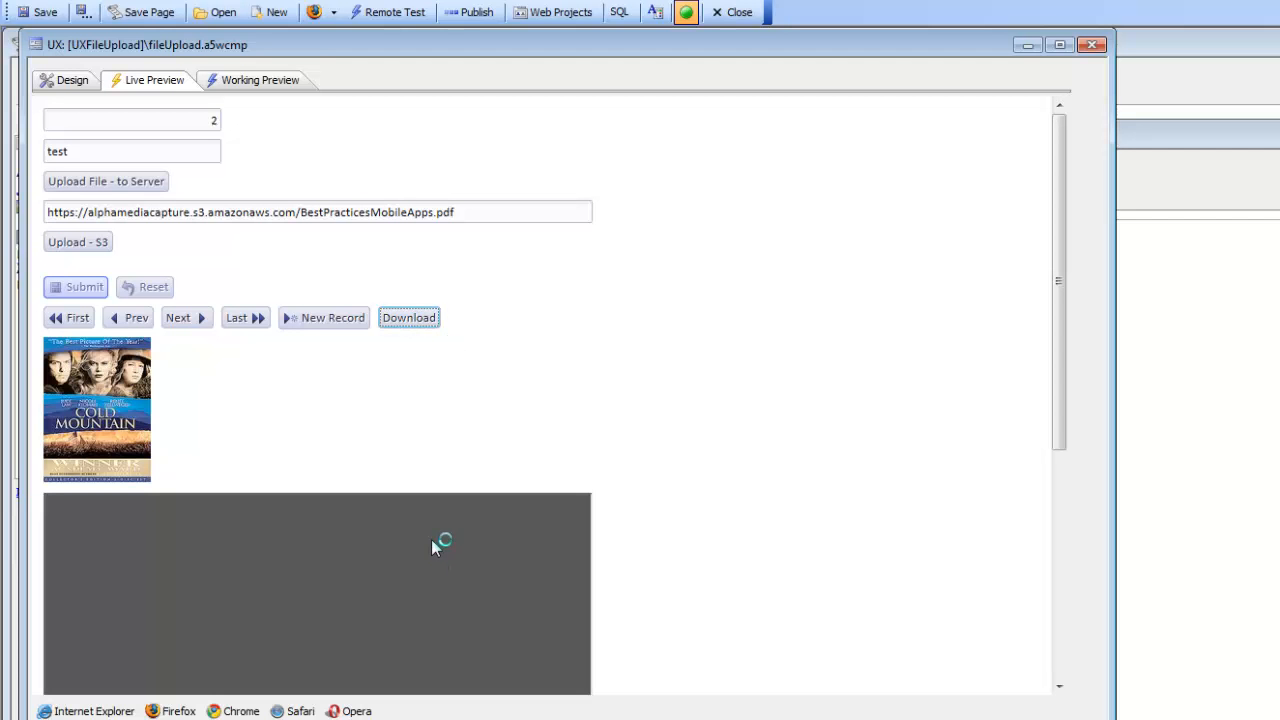
{"action": "left_click_drag", "start_coordinate": [1065, 345], "coordinate": [1063, 509]}
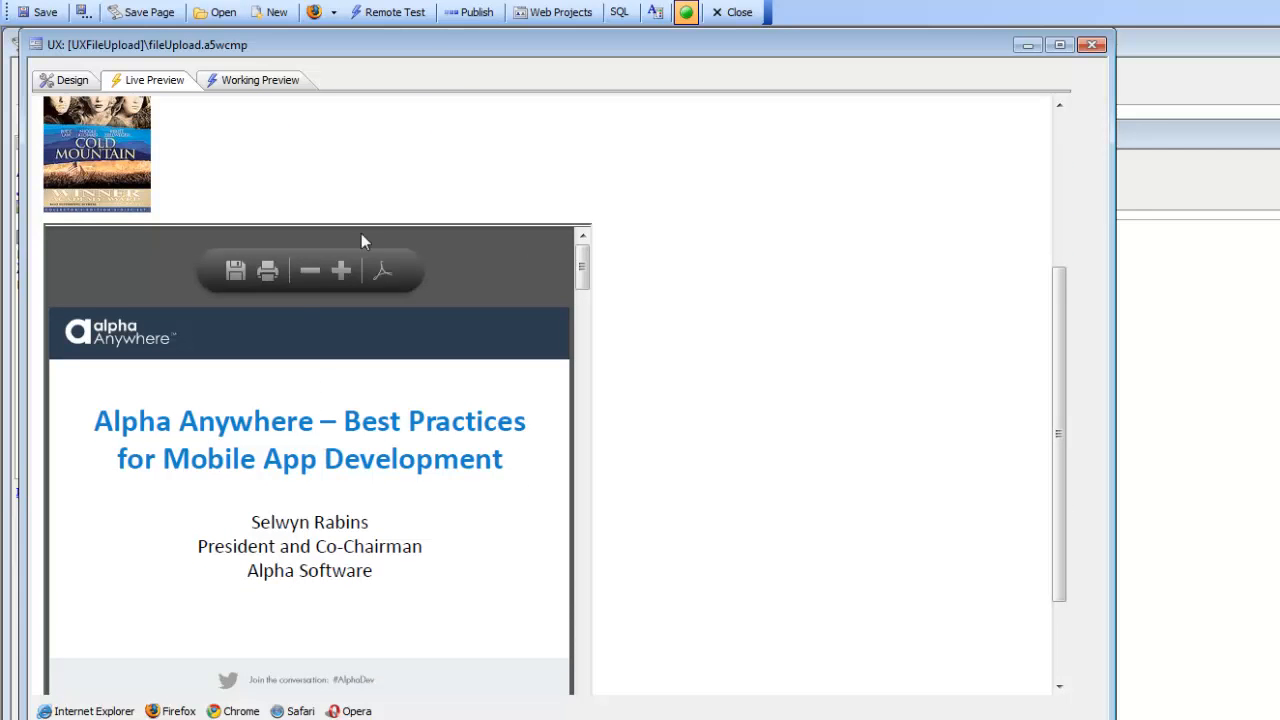
{"action": "left_click_drag", "start_coordinate": [1064, 360], "coordinate": [1035, 204]}
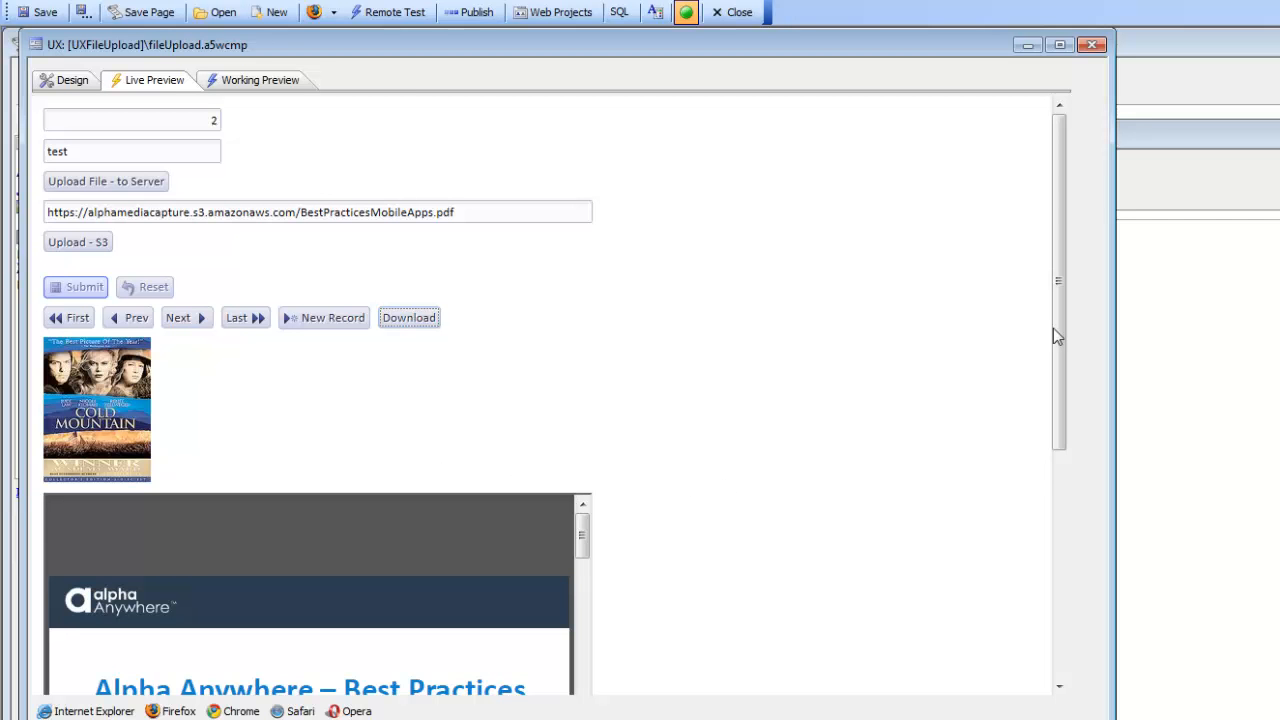
{"action": "left_click_drag", "start_coordinate": [1053, 330], "coordinate": [1062, 453]}
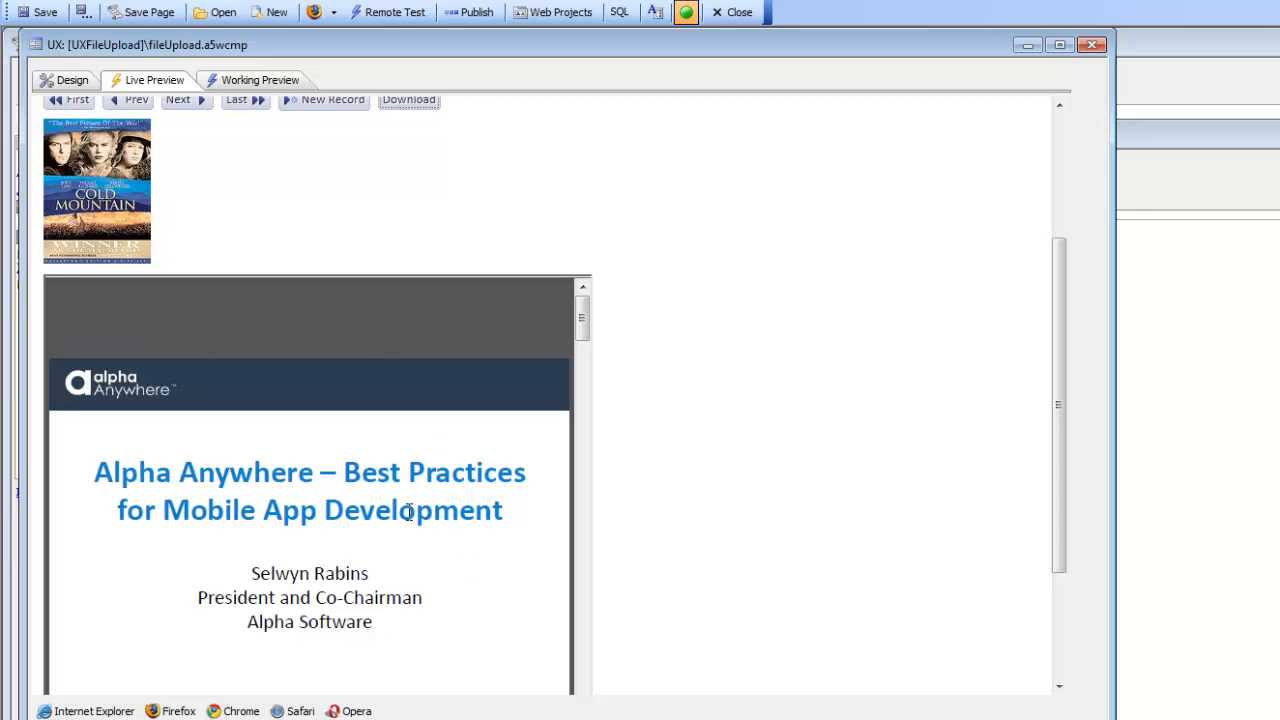
{"action": "mouse_move", "coordinate": [235, 297]}
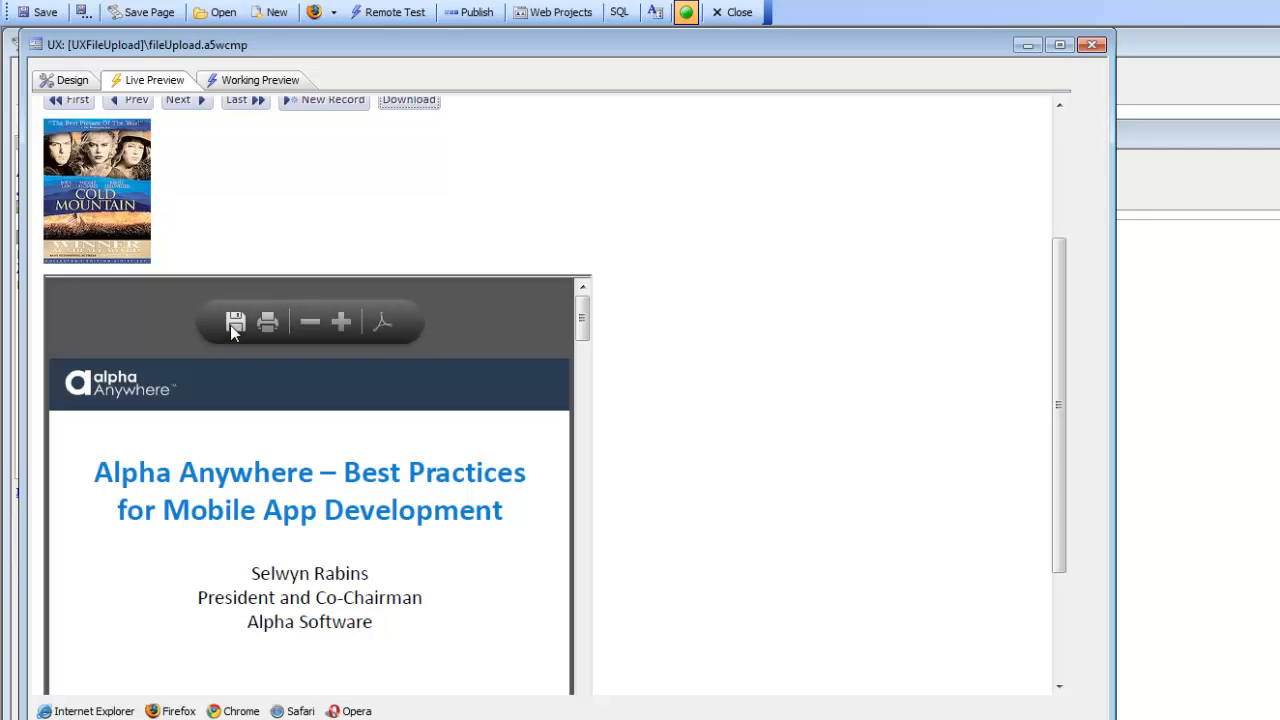